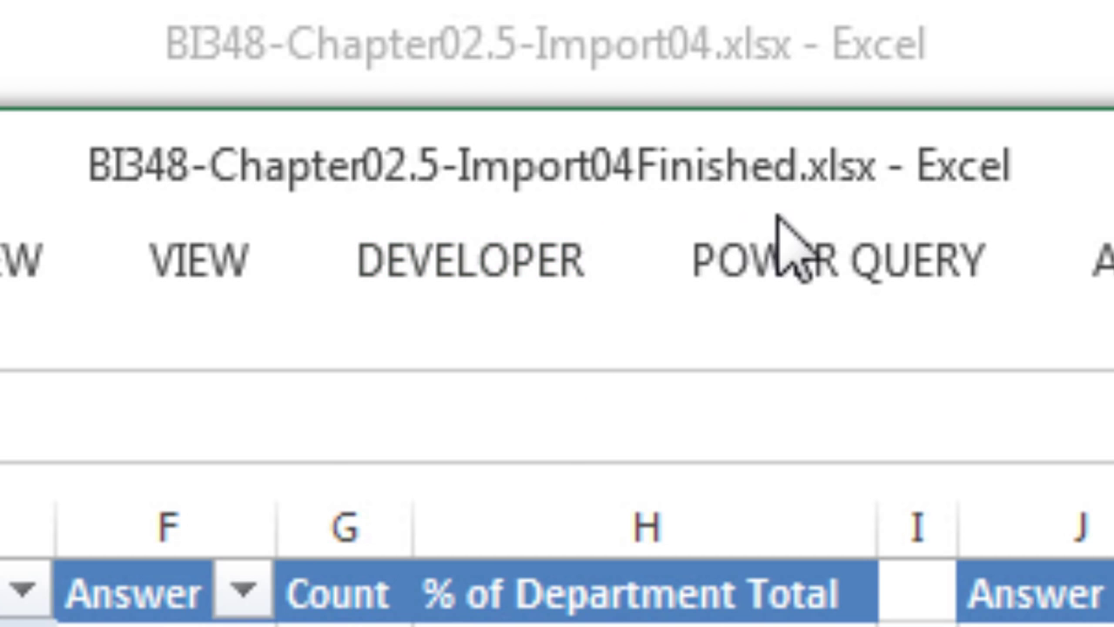
pyautogui.click(753, 59)
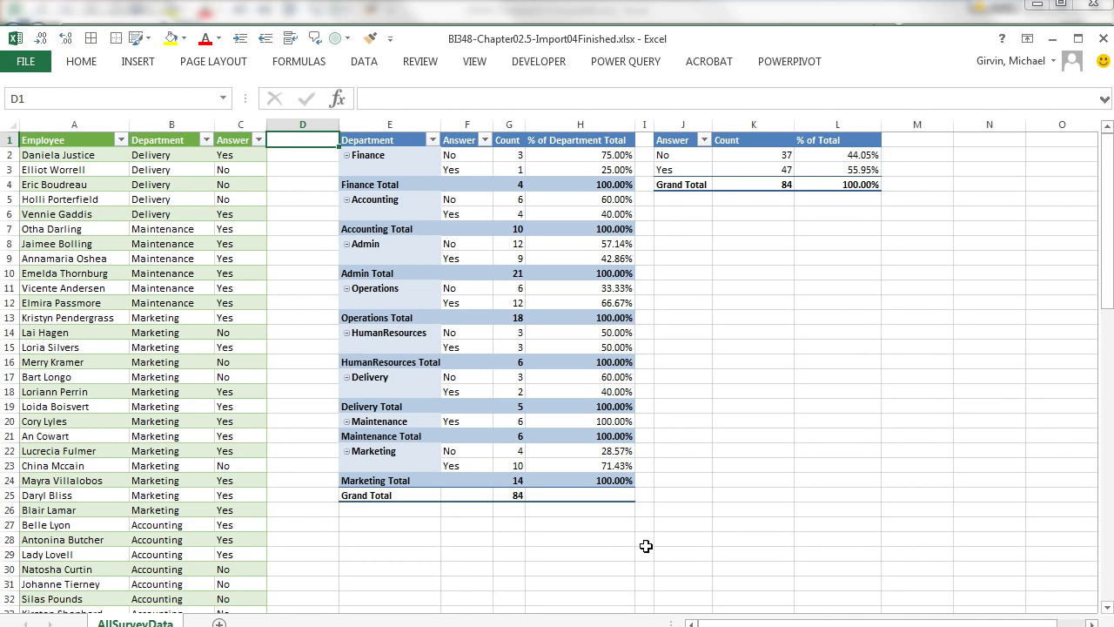
pyautogui.click(598, 546)
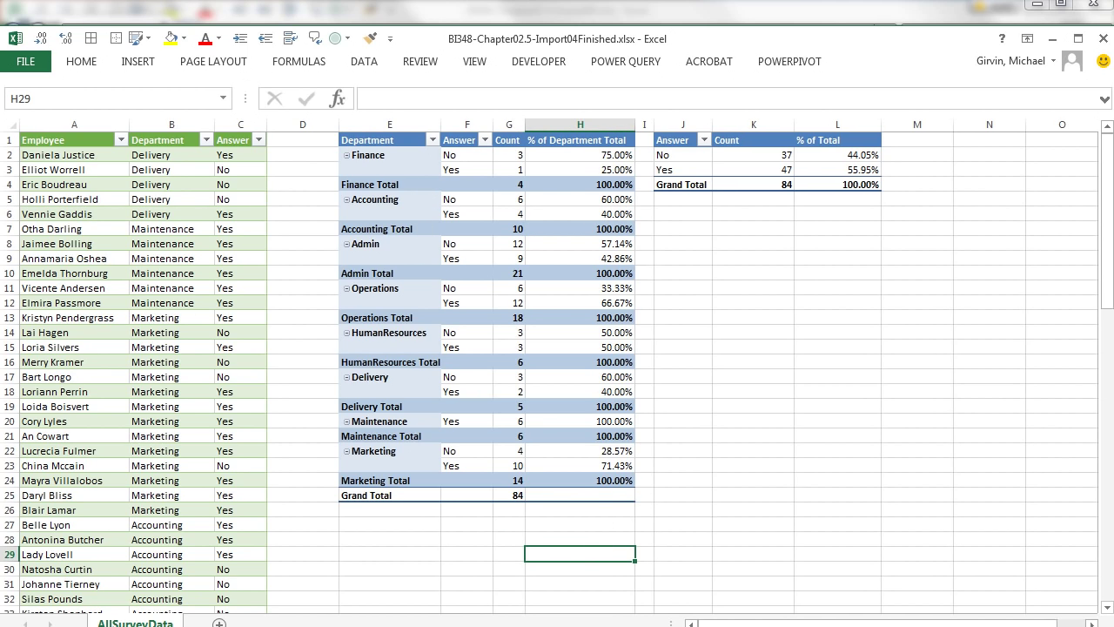
# Open the SurveyByDepartment folder in Import-04-ExcelNotProperDataSets and open the SurveyData-Accounting.xlsx workbook from it.
pyautogui.moveTo(289, 626)
pyautogui.click(289, 574)
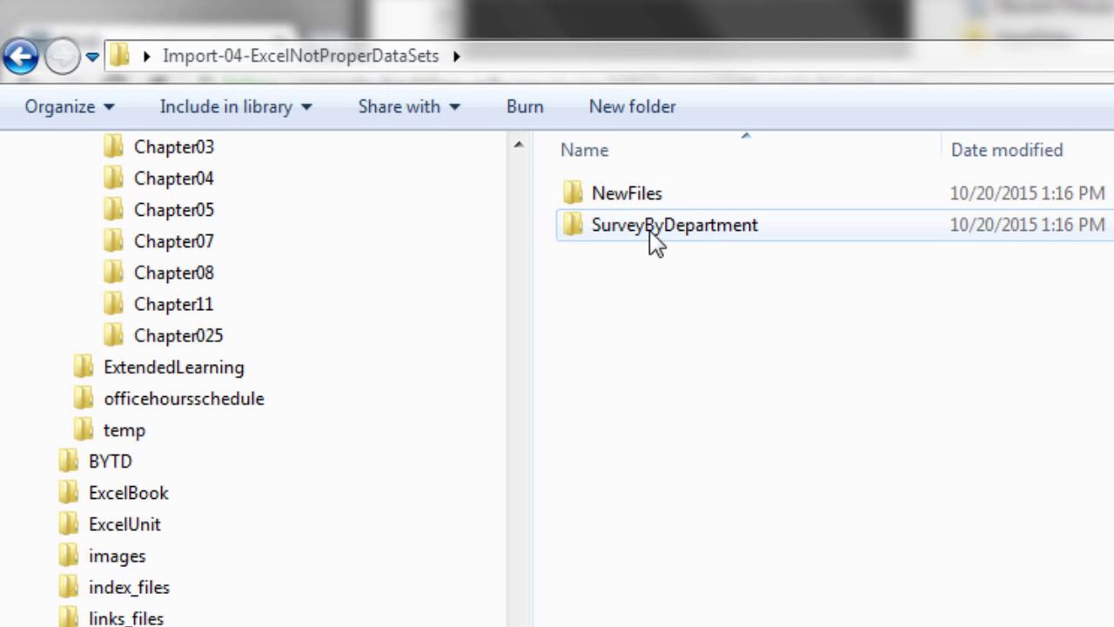
pyautogui.doubleClick(650, 228)
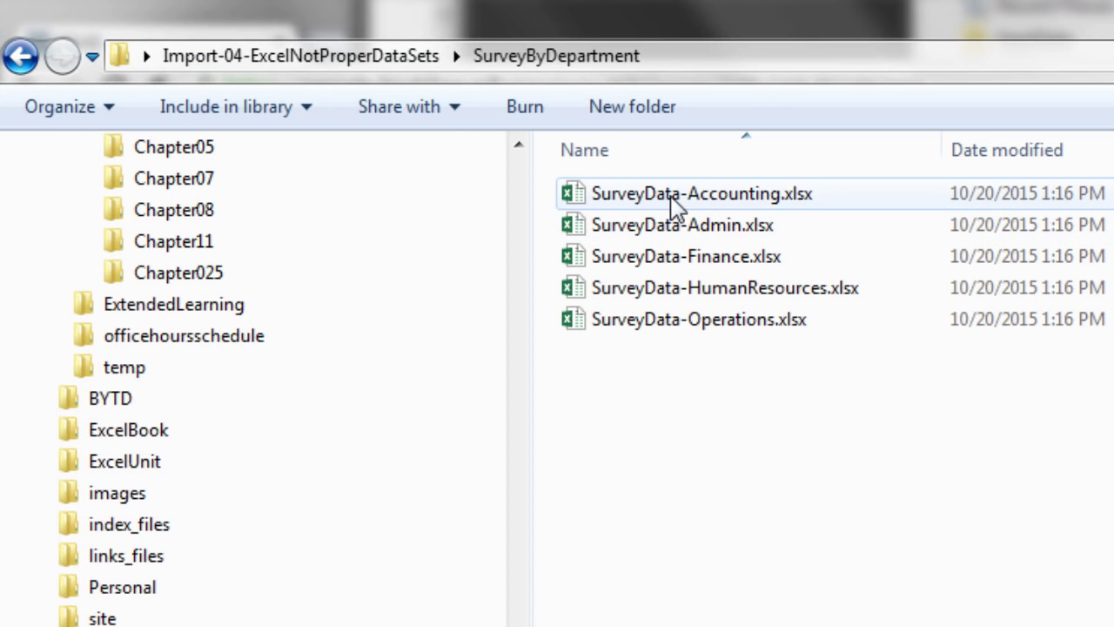
pyautogui.doubleClick(671, 201)
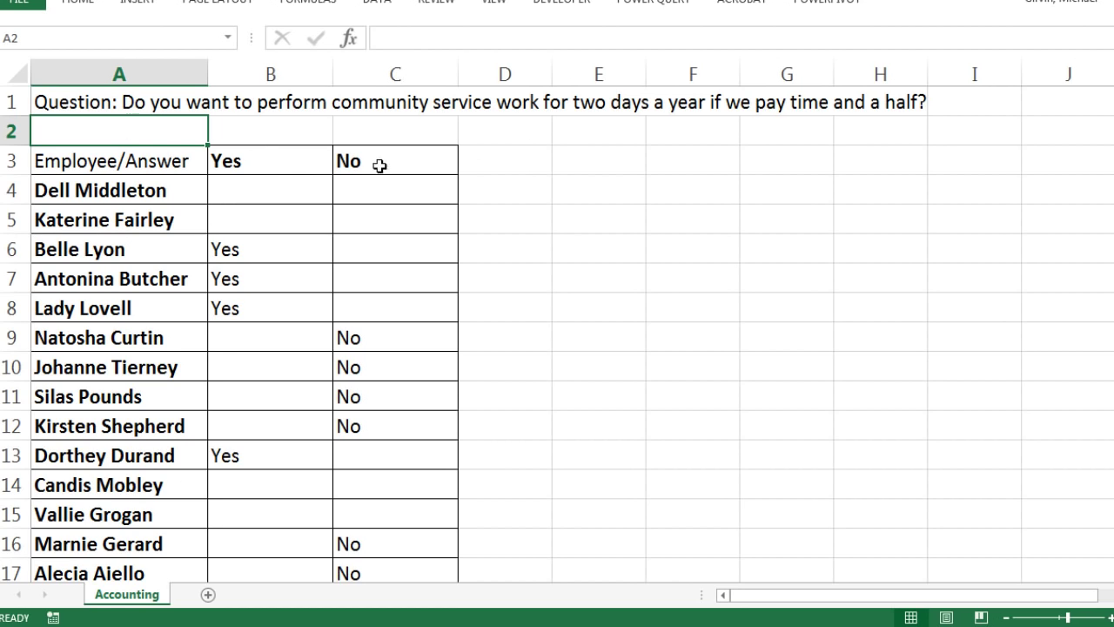
# Examine the Accounting sheet's survey question, Employee/Answer, Yes and No headings and Count row, and close the workbook.
pyautogui.click(125, 102)
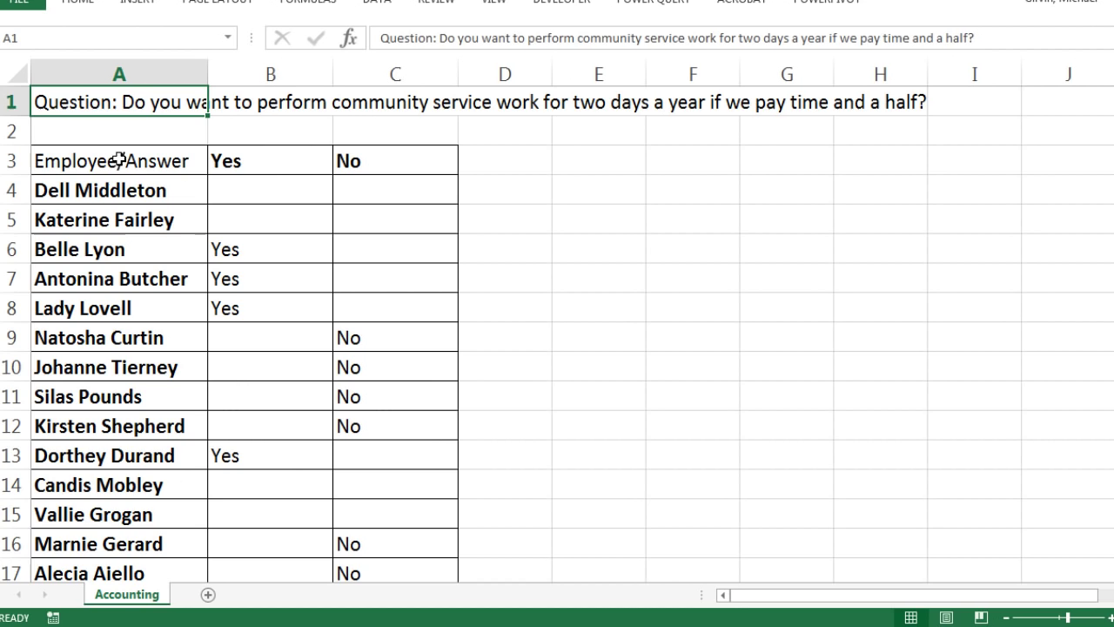
pyautogui.click(111, 166)
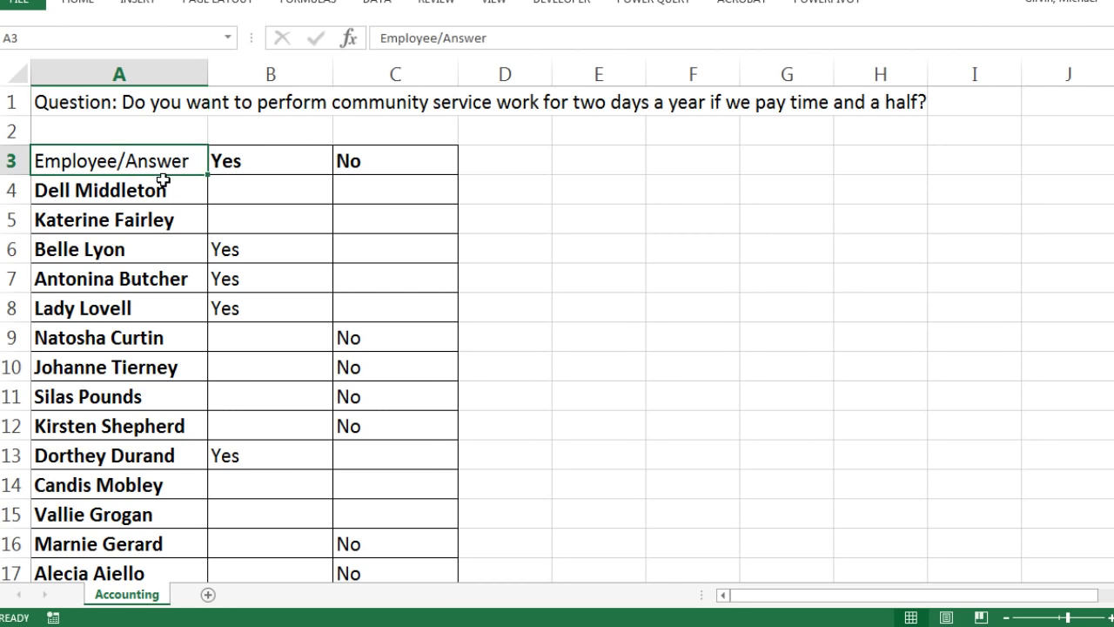
pyautogui.click(232, 156)
pyautogui.click(393, 159)
pyautogui.scroll(-4, 427, 281)
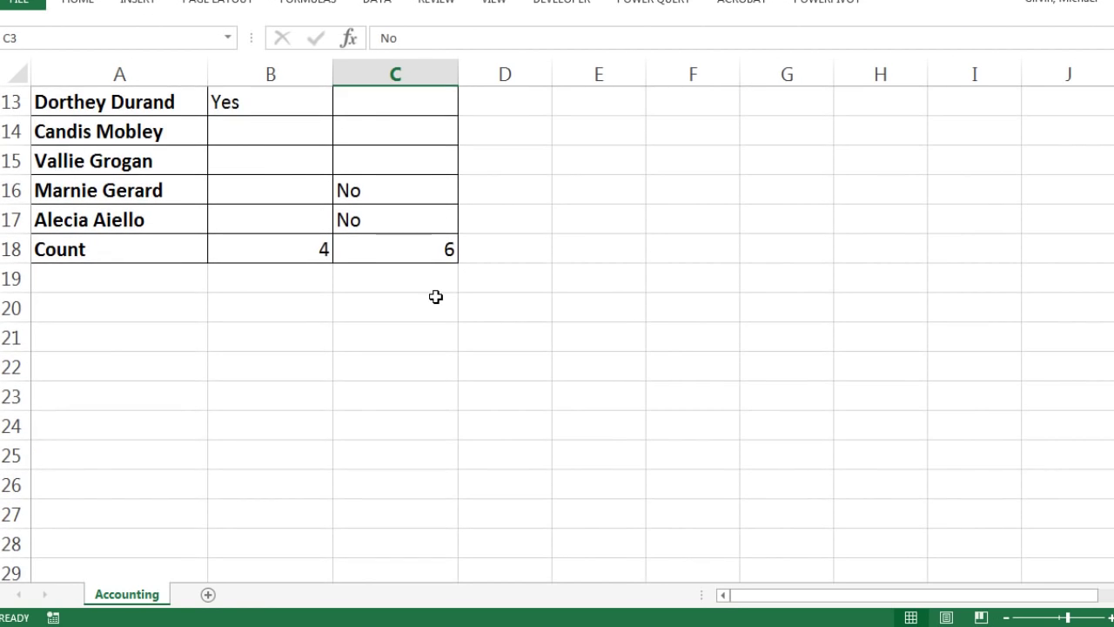
pyautogui.scroll(4, 430, 292)
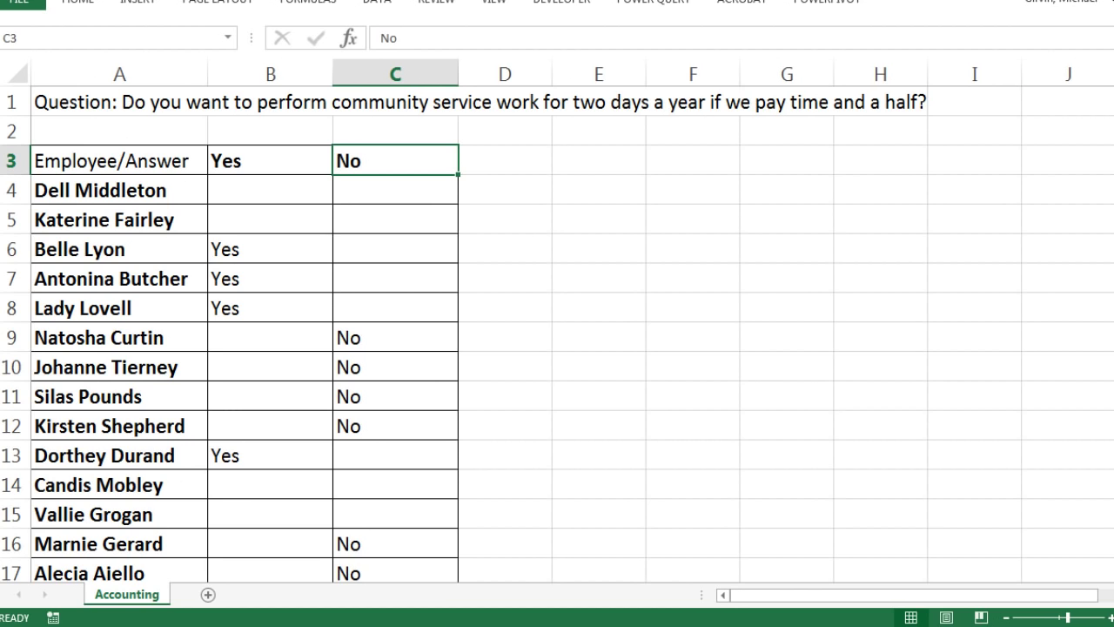
pyautogui.hotkey('alt', 'F4')
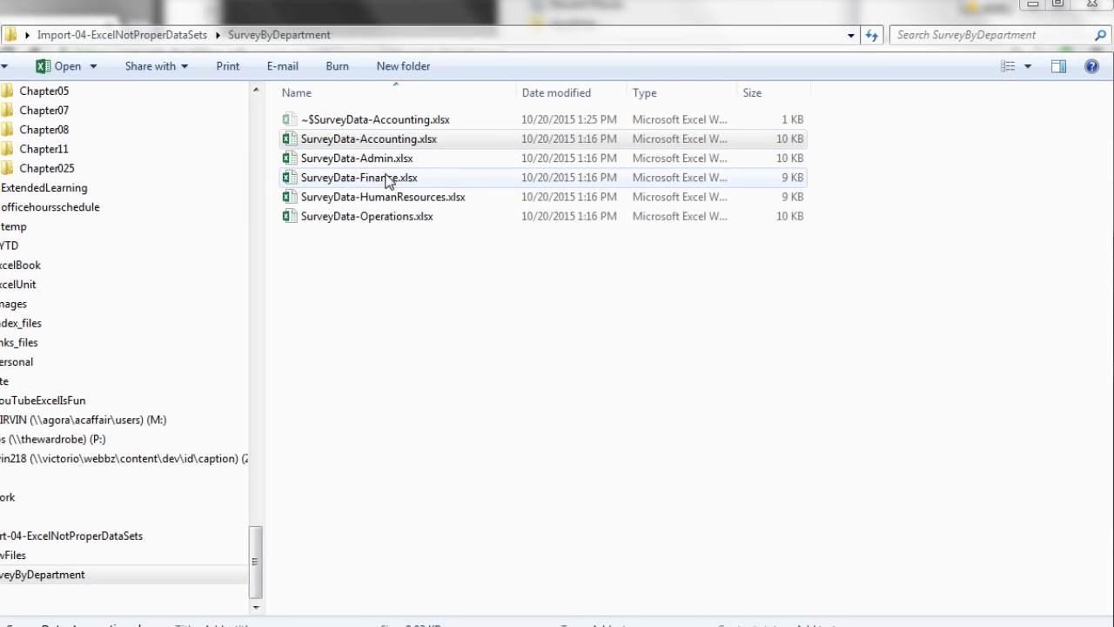
# Open SurveyData-Finance.xlsx to check its survey layout and sheet name, and close it.
pyautogui.doubleClick(362, 160)
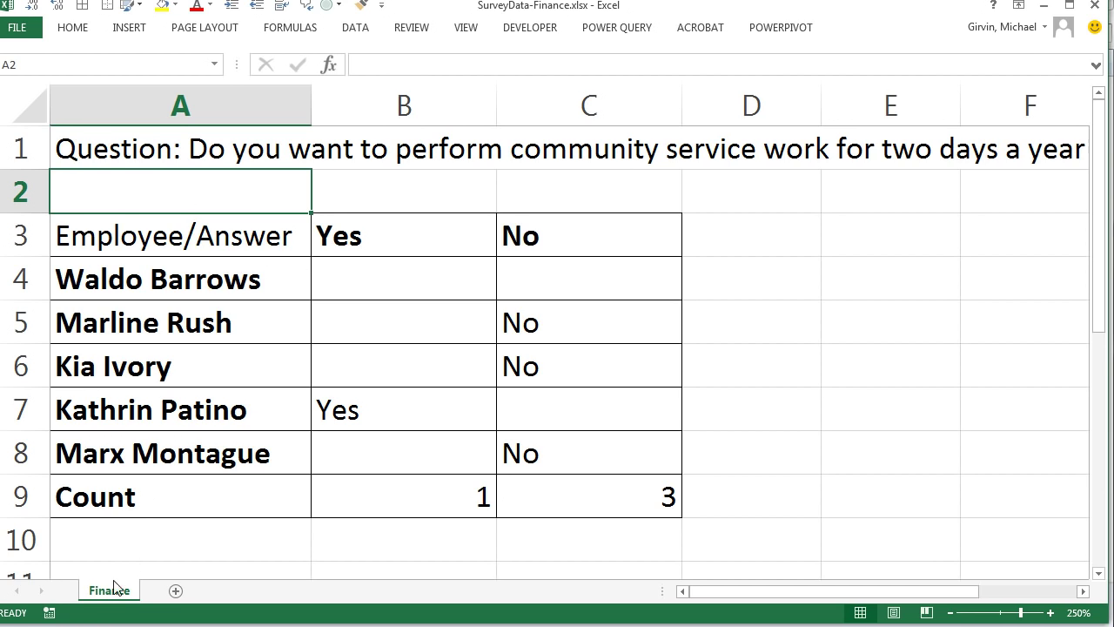
pyautogui.click(1094, 5)
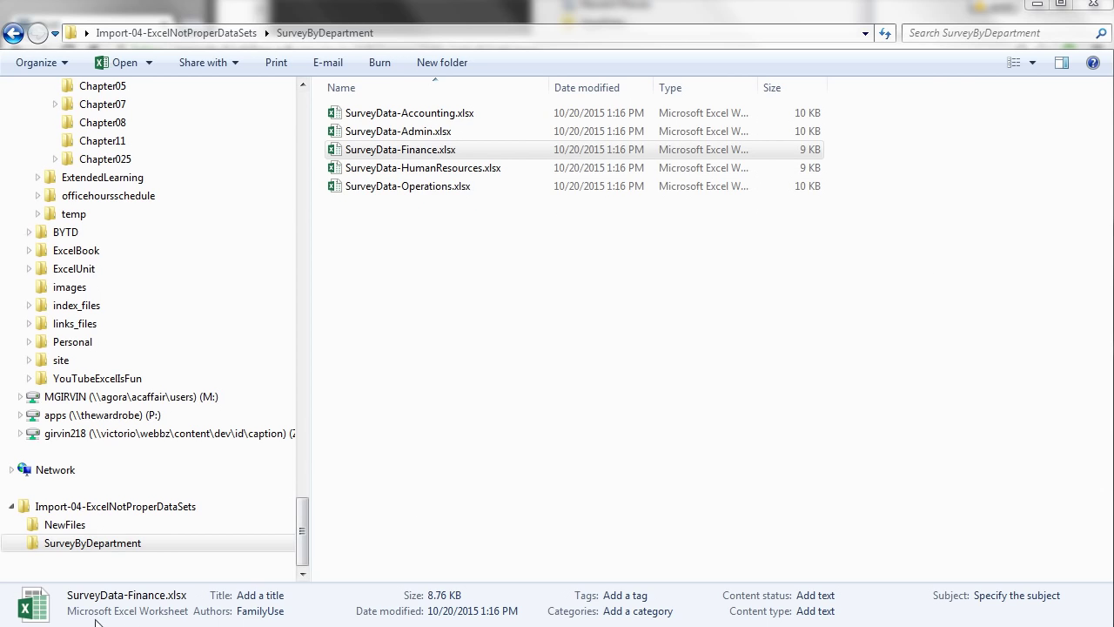
# Switch to the BI348-Chapter02.5-Import04.xlsx workbook and create a Power Query folder import from Import-04-ExcelNotProperDataSets\SurveyByDepartment.
pyautogui.click(87, 565)
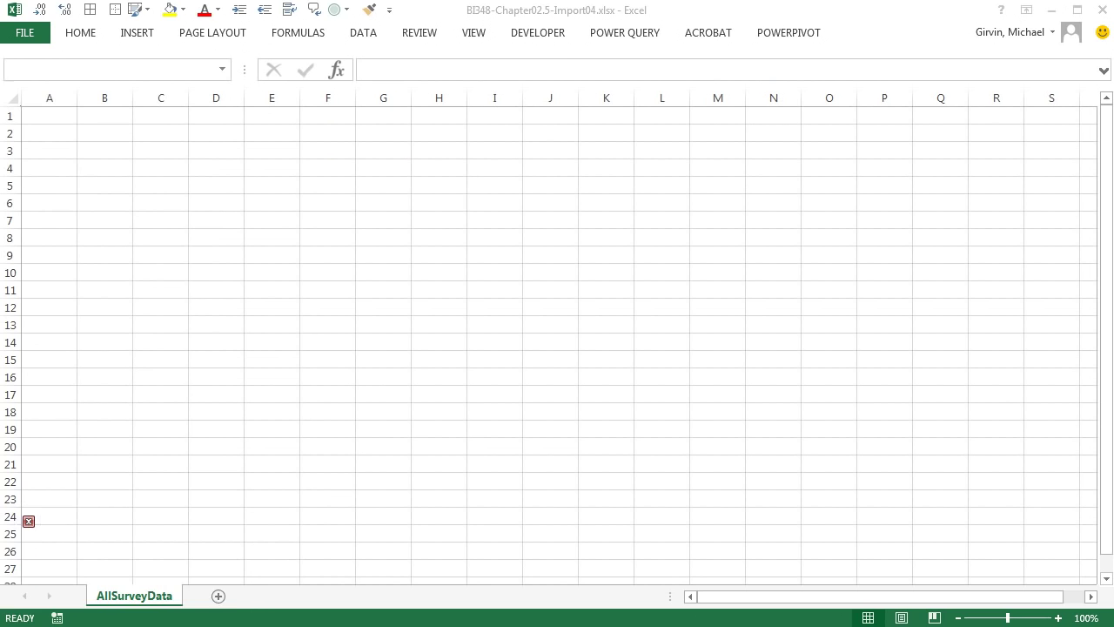
pyautogui.click(634, 35)
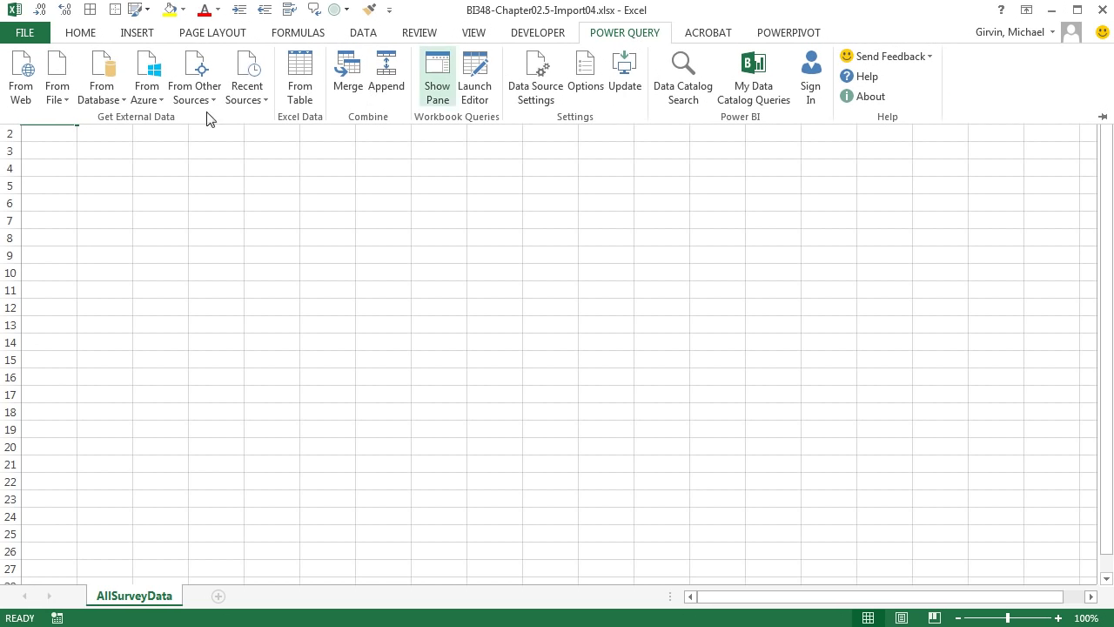
pyautogui.click(56, 87)
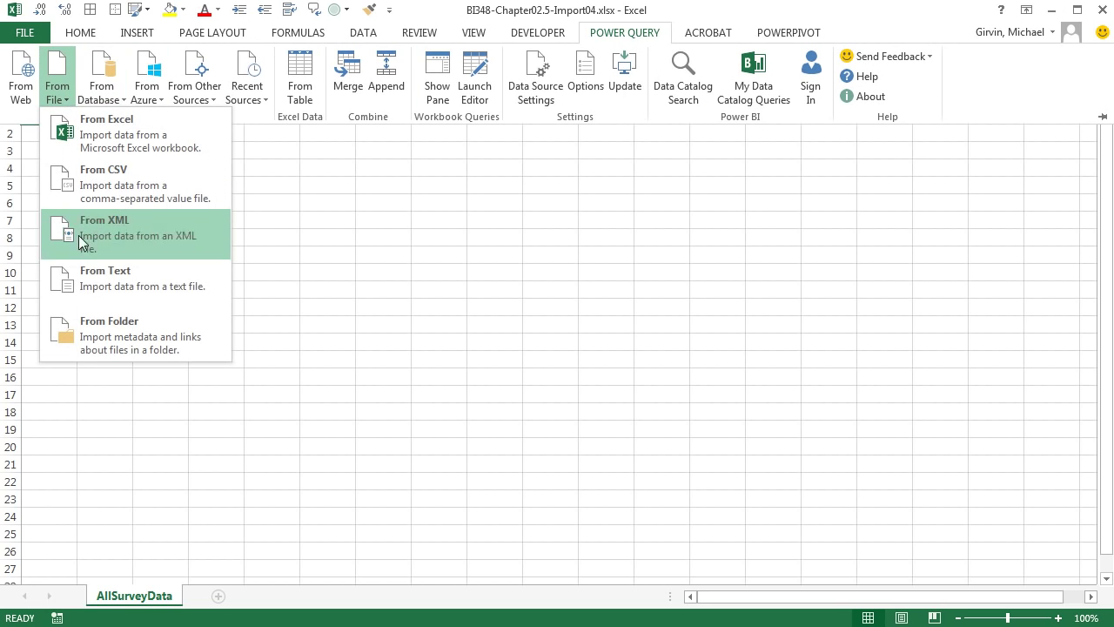
pyautogui.click(91, 337)
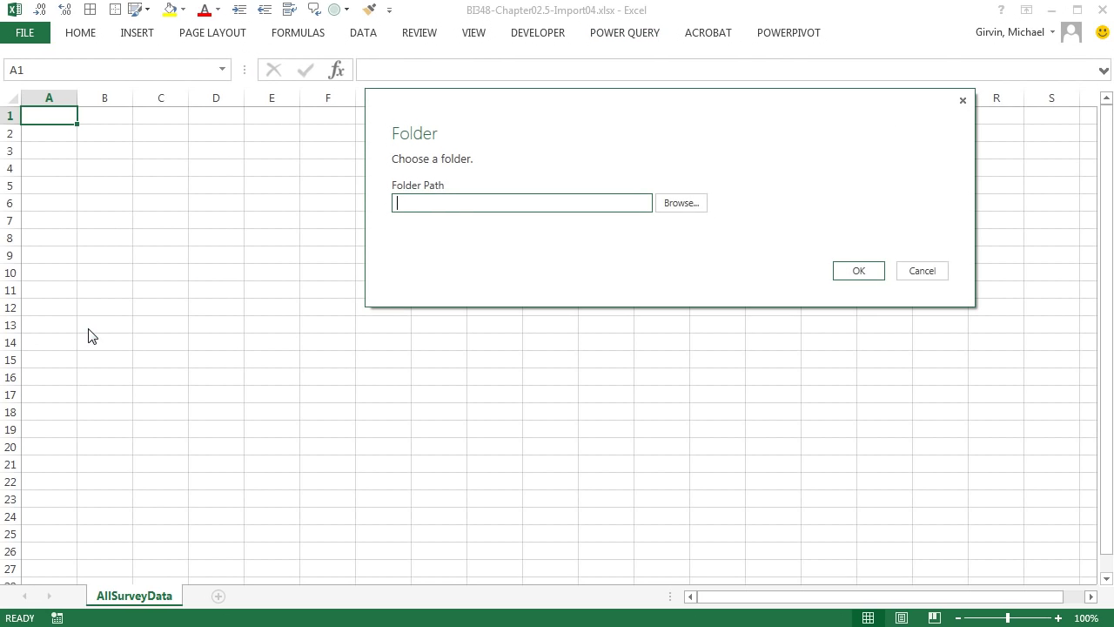
pyautogui.click(674, 207)
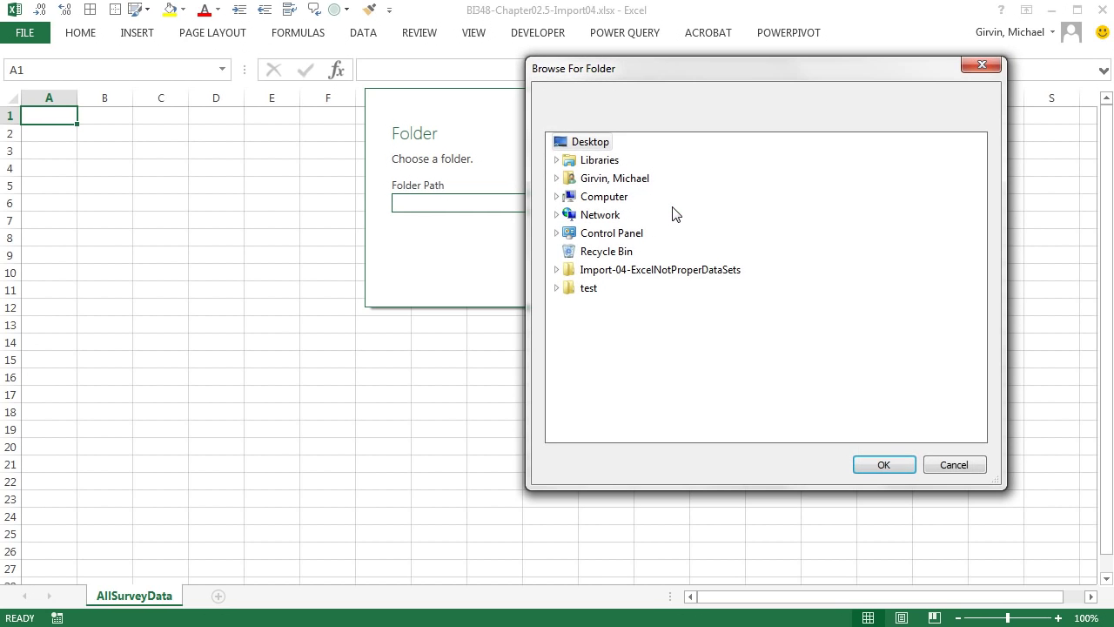
pyautogui.click(557, 270)
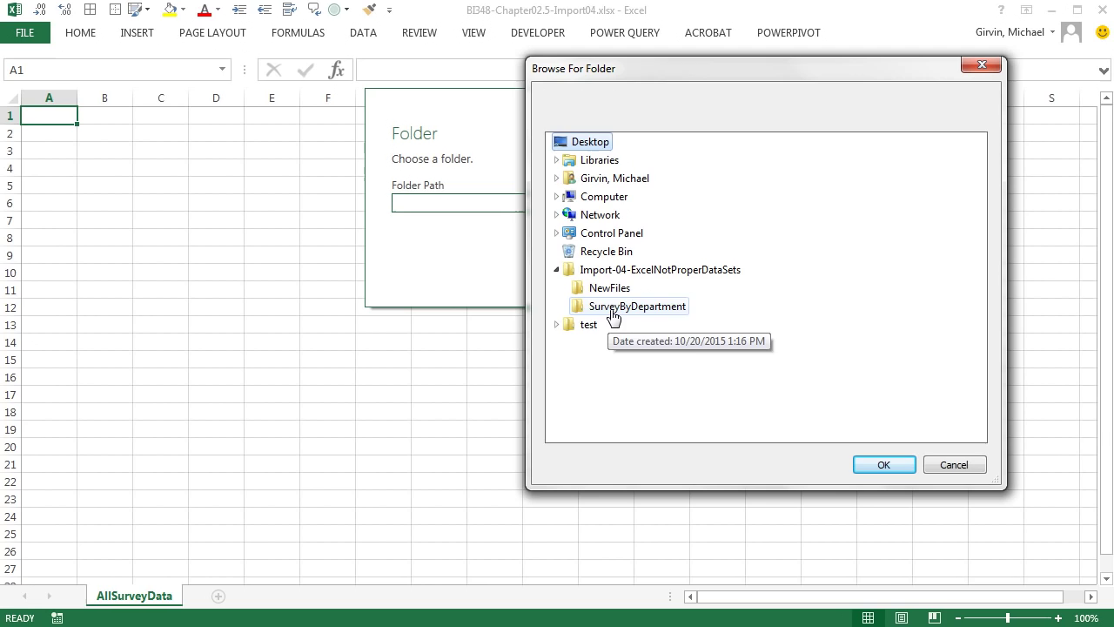
pyautogui.click(601, 313)
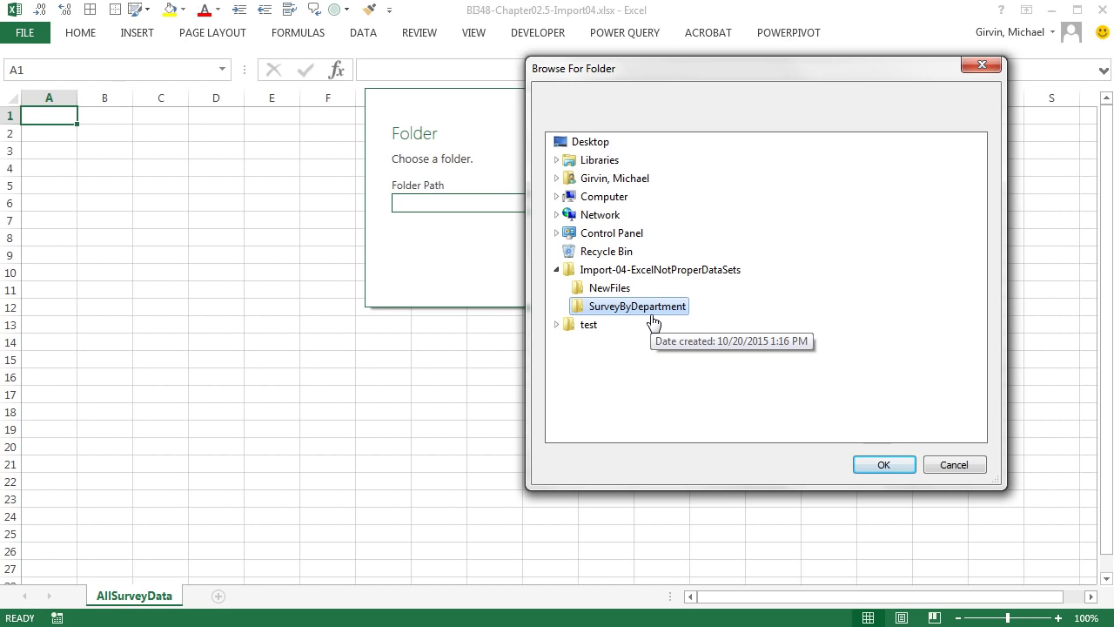
pyautogui.click(881, 464)
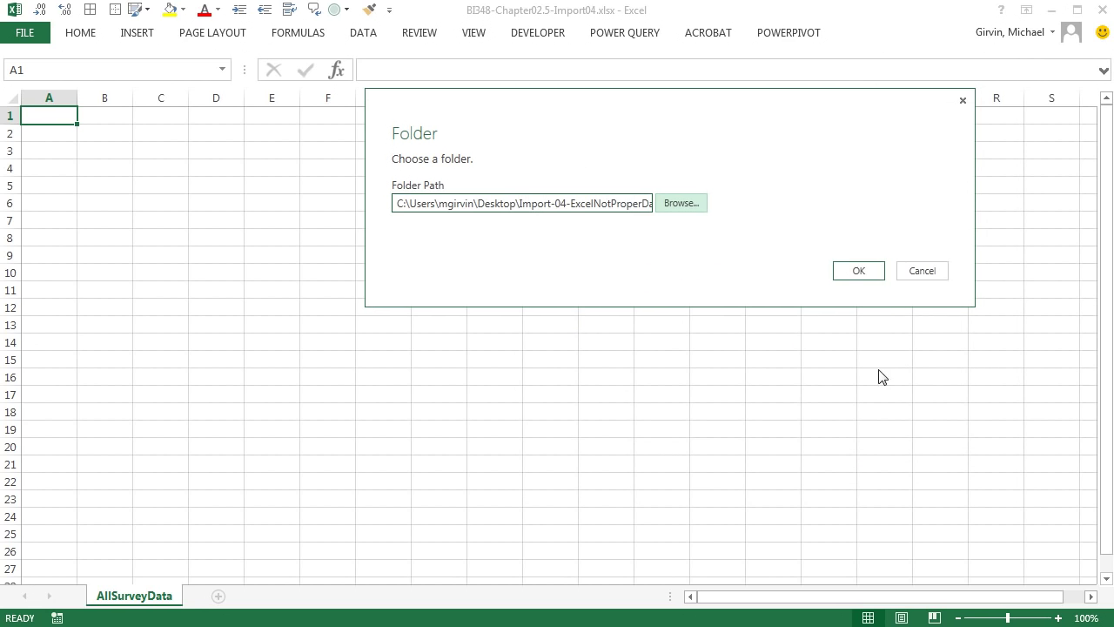
pyautogui.click(871, 271)
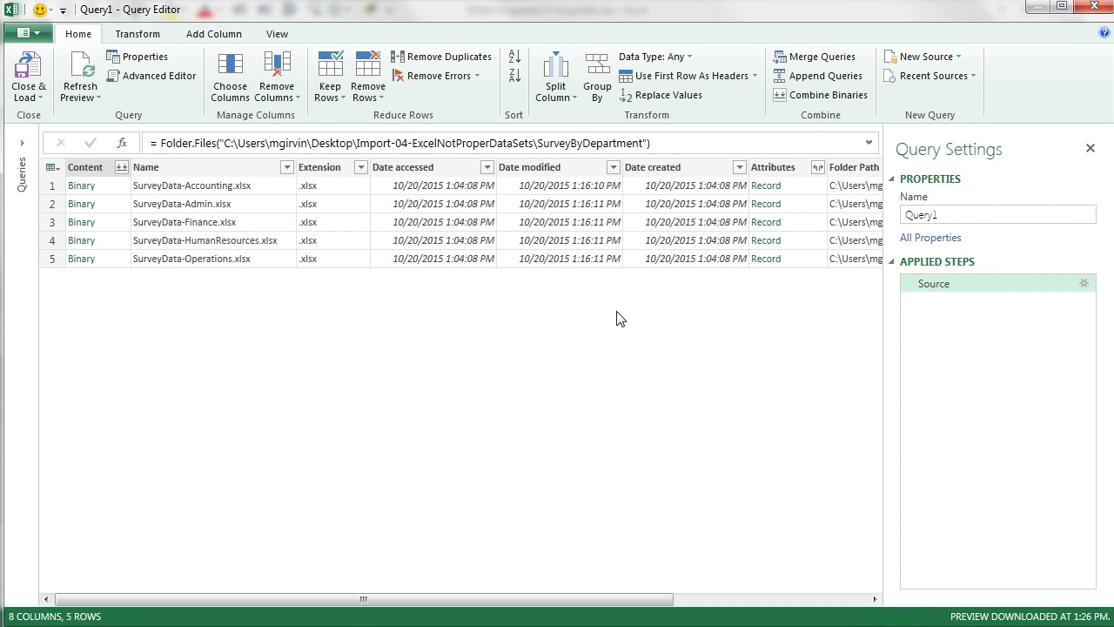
# Rename the query as ImportSurveyDataFromExcelWorkbooksBadData and remove all its columns except Content.
pyautogui.click(961, 216)
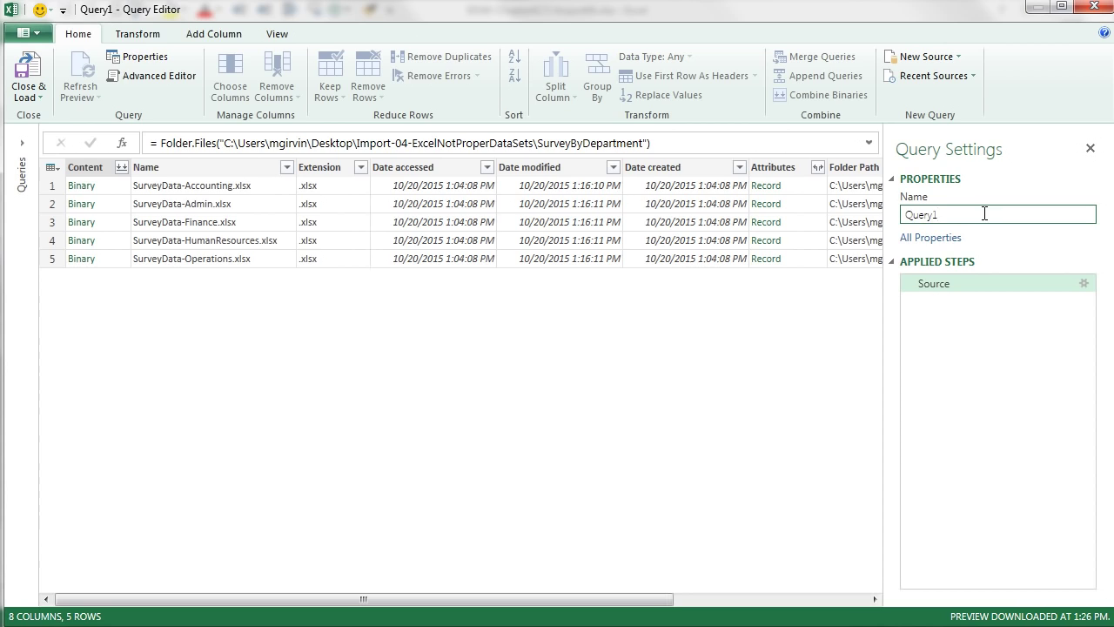
pyautogui.moveTo(984, 213); pyautogui.dragTo(1110, 229)
pyautogui.hotkey('ctrl', 'v')
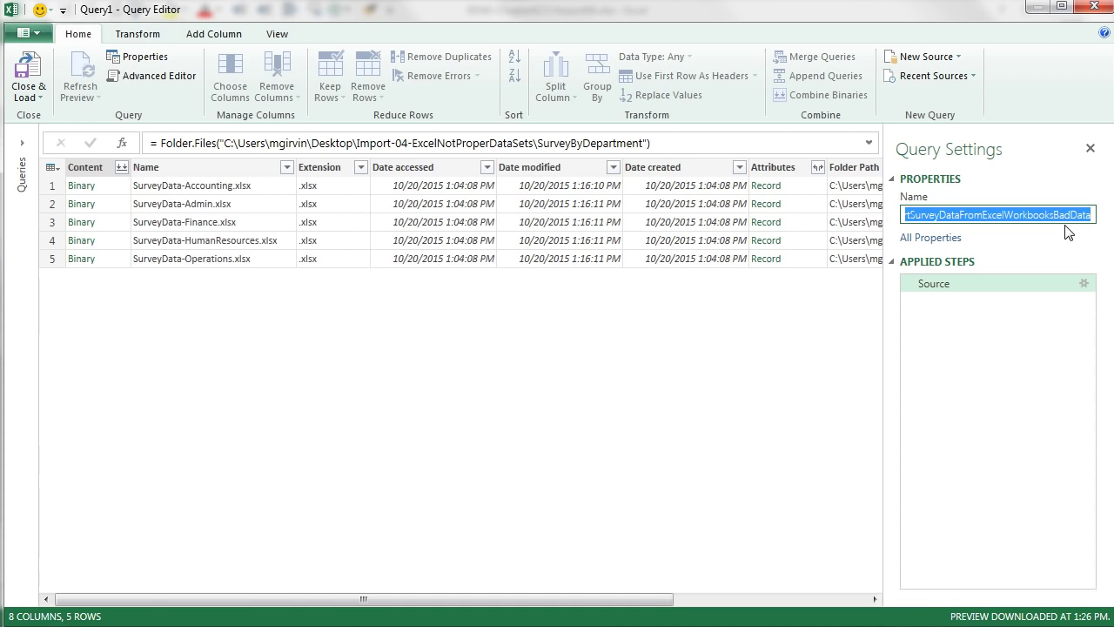
pyautogui.press('Return')
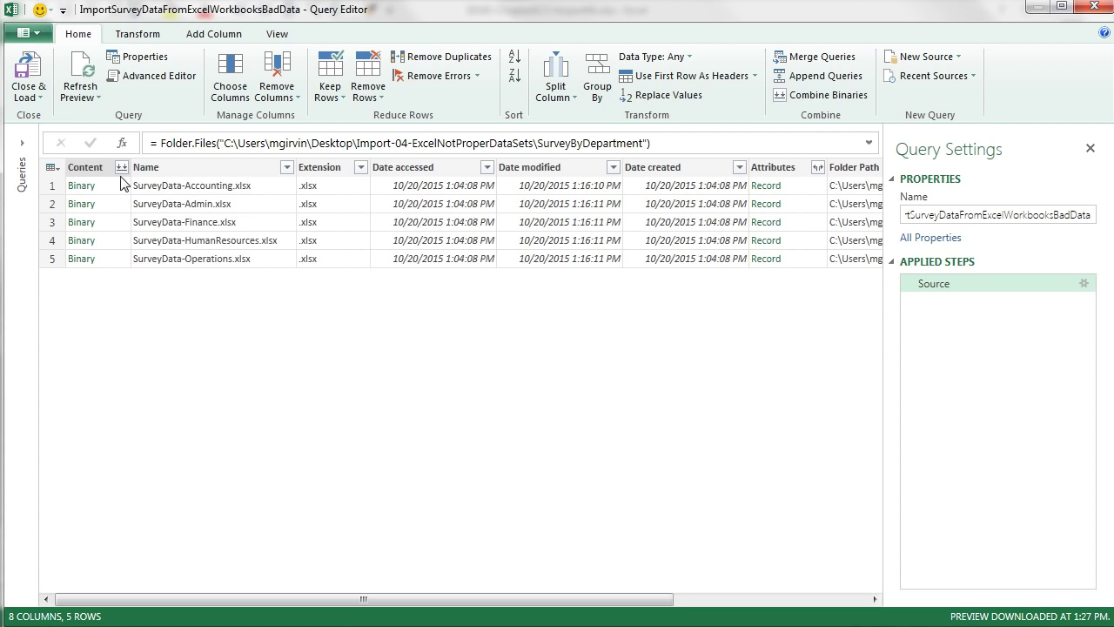
pyautogui.rightClick(88, 175)
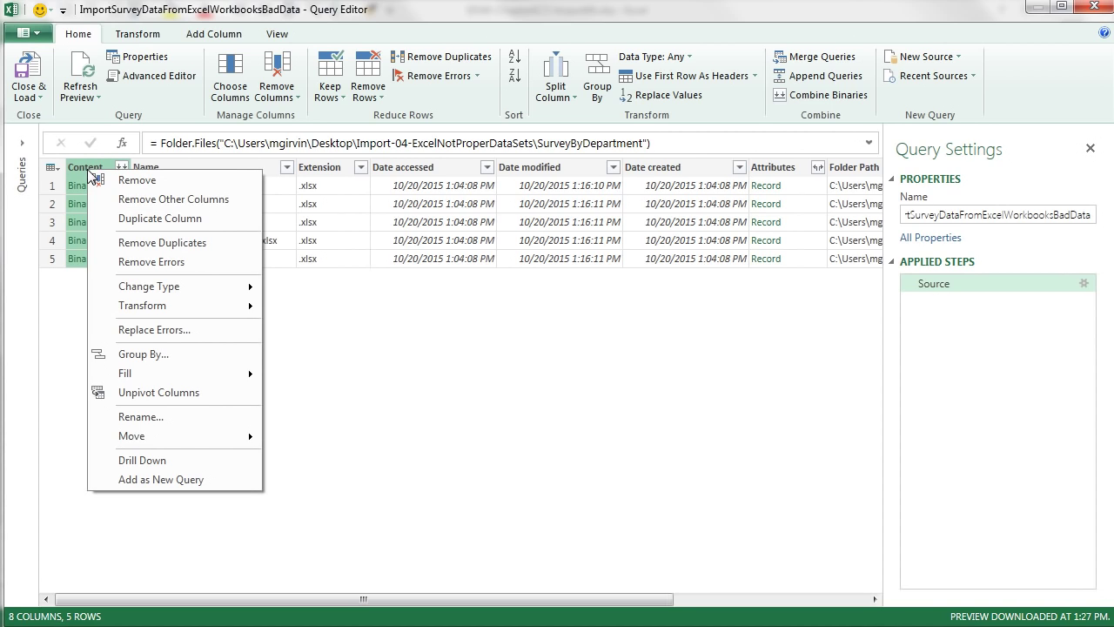
pyautogui.click(139, 201)
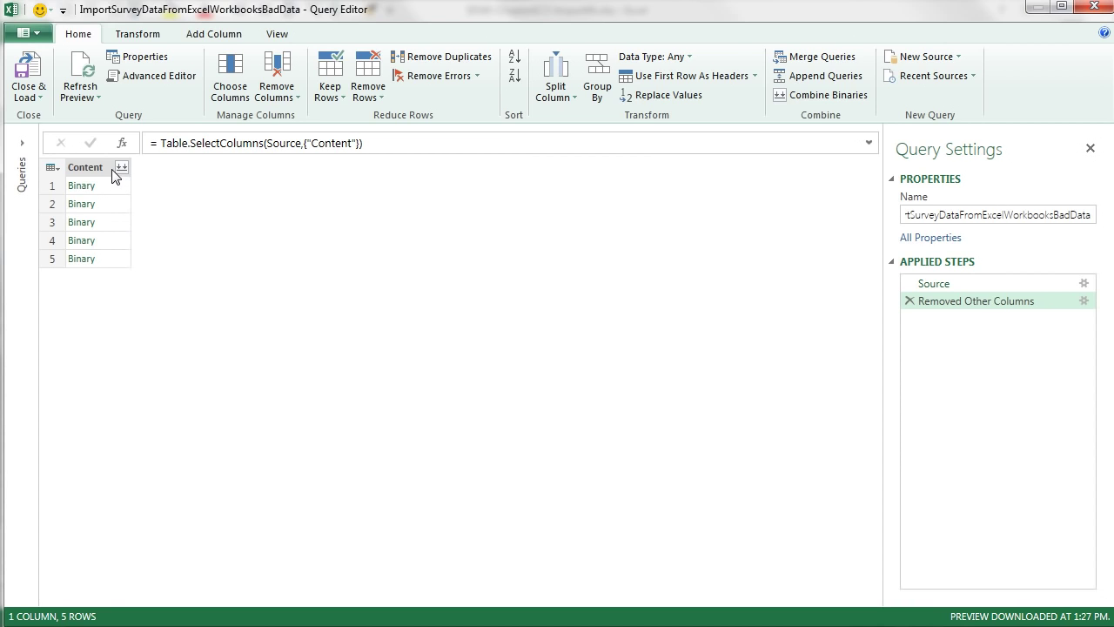
# Add a custom column named GetExcelData with the formula =Excel.Workbook([Content]).
pyautogui.click(209, 34)
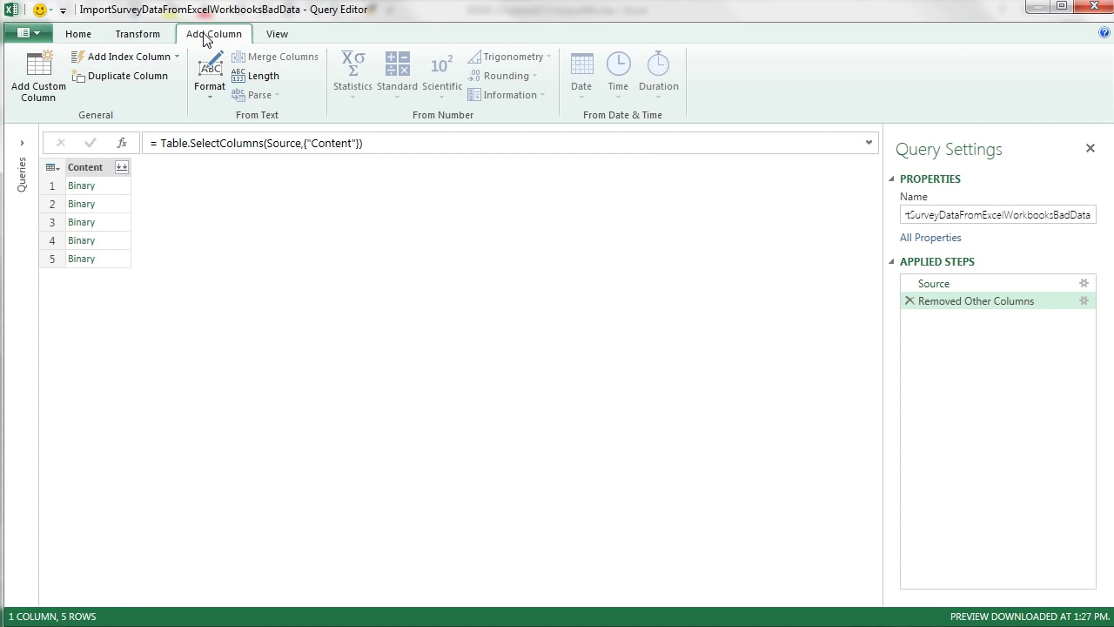
pyautogui.click(44, 80)
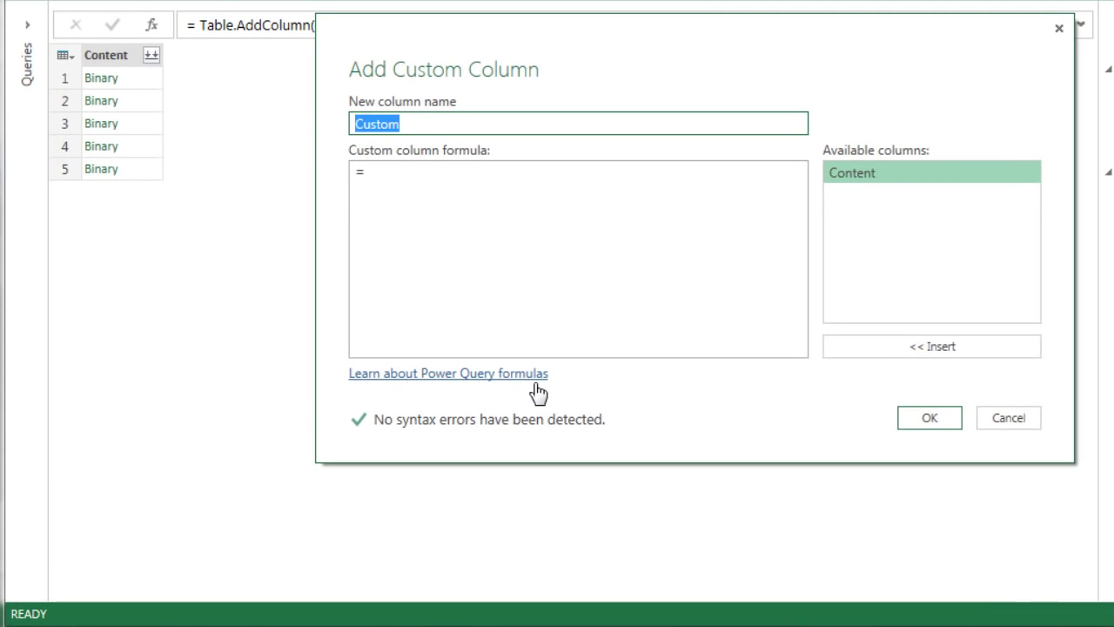
pyautogui.write('GetExcelData')
pyautogui.click(370, 184)
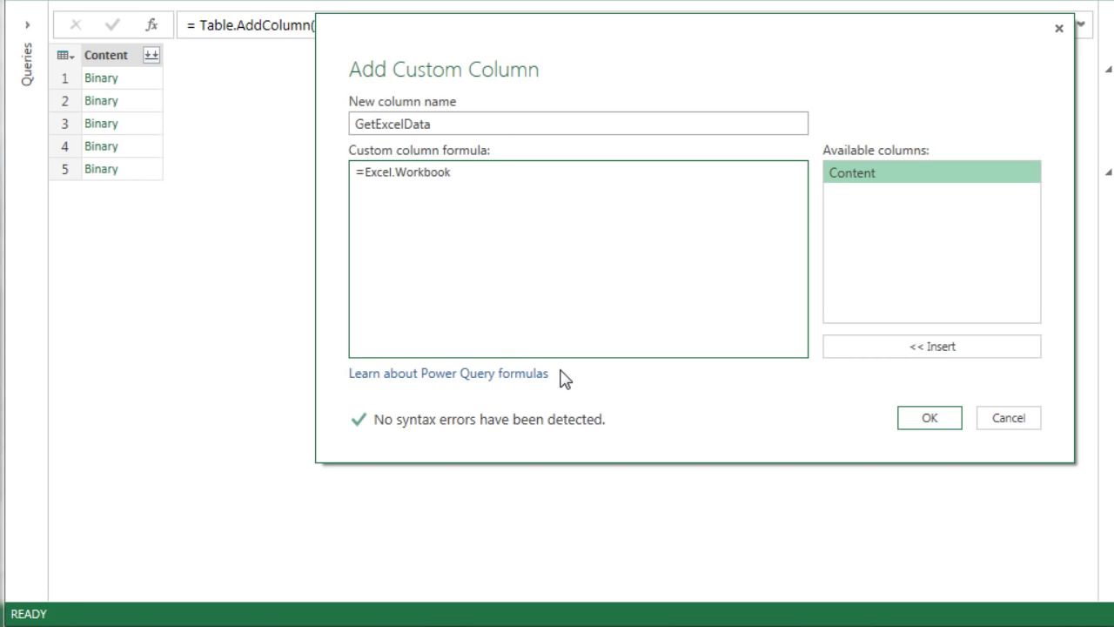
pyautogui.write('Excel.Workbook(')
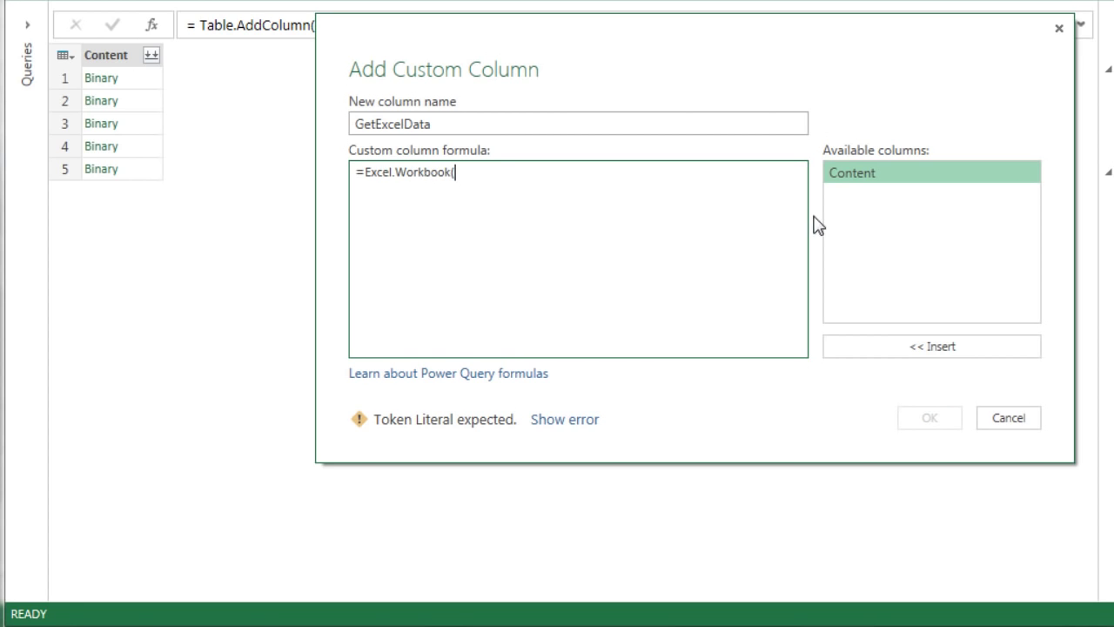
pyautogui.click(845, 179)
pyautogui.doubleClick(842, 177)
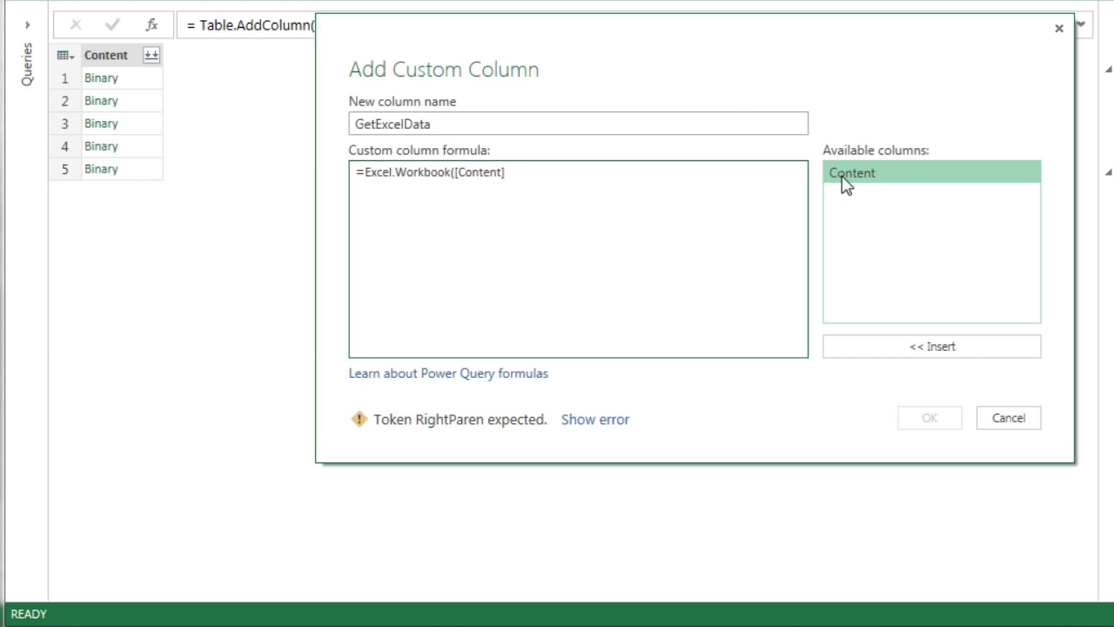
pyautogui.click(529, 207)
pyautogui.write(')')
pyautogui.click(929, 419)
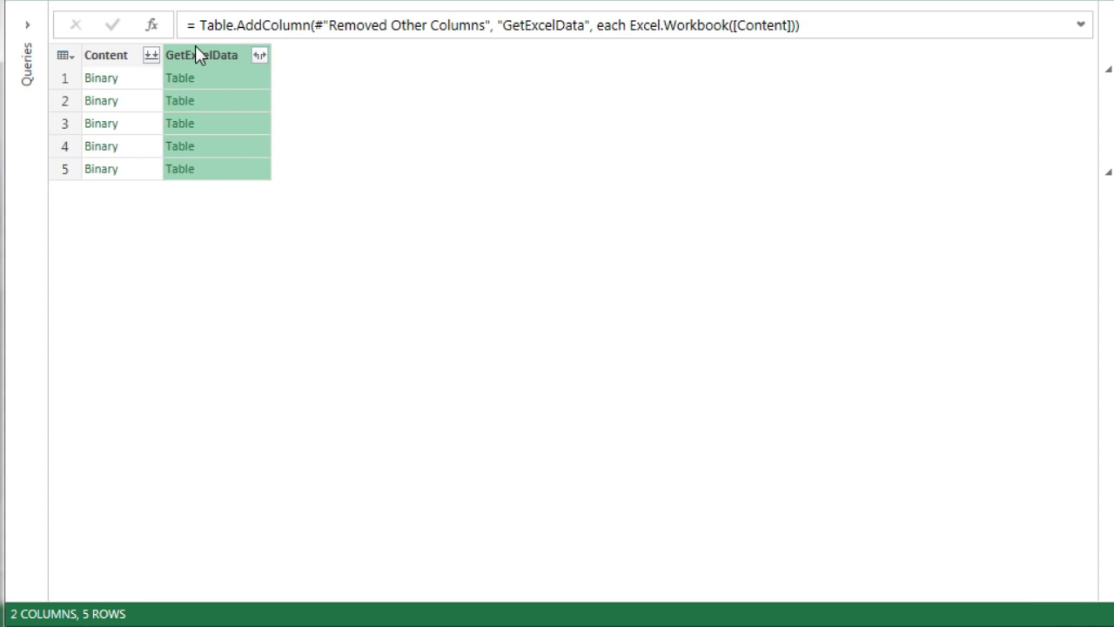
# Remove the Content column from the query, keeping GetExcelData.
pyautogui.rightClick(97, 55)
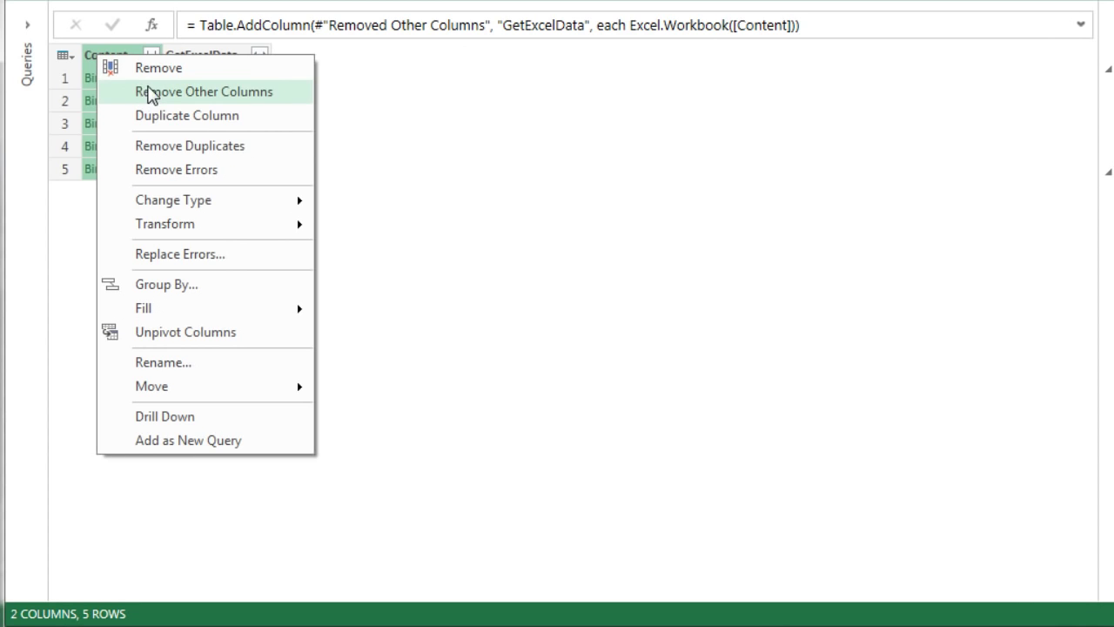
pyautogui.click(156, 73)
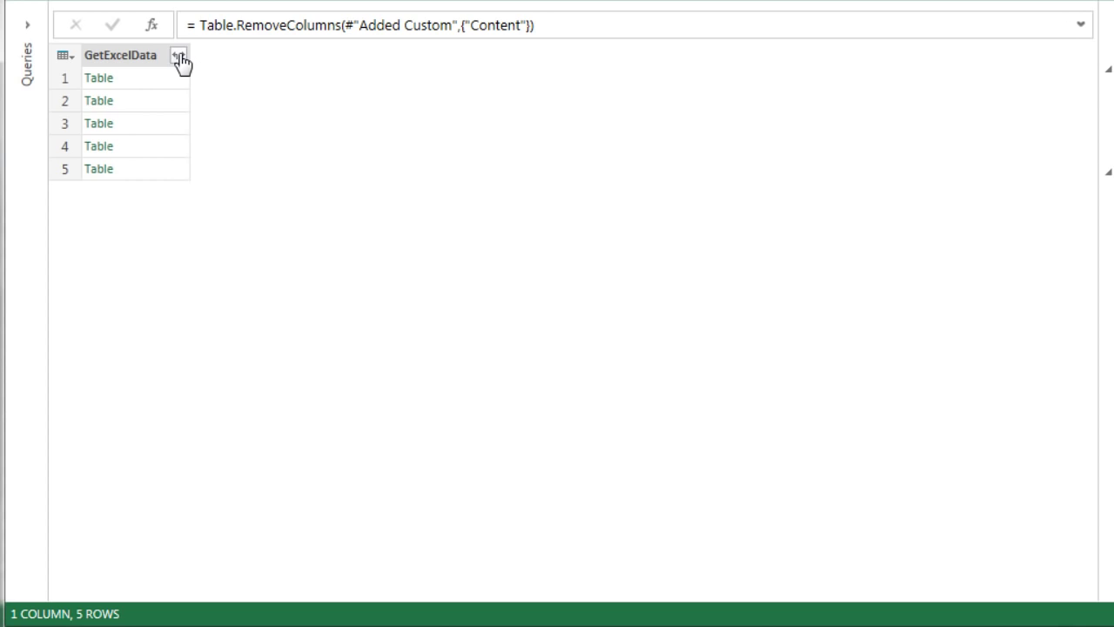
# Expand all GetExcelData columns with the original name as prefix, and keep only GetExcelData.Item and GetExcelData.Data.
pyautogui.click(180, 56)
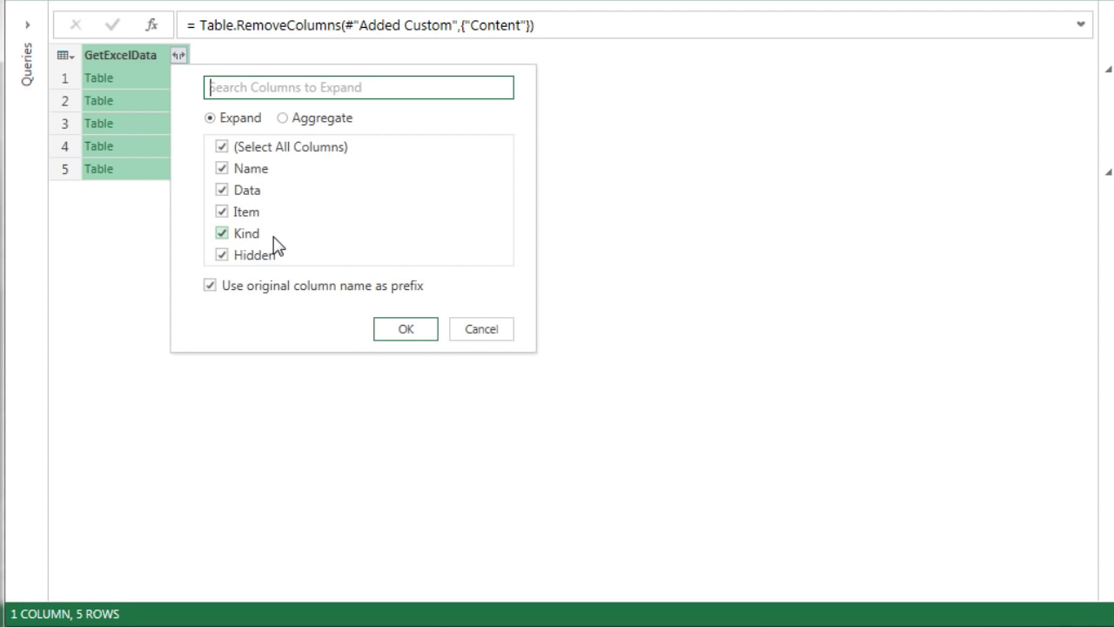
pyautogui.click(405, 329)
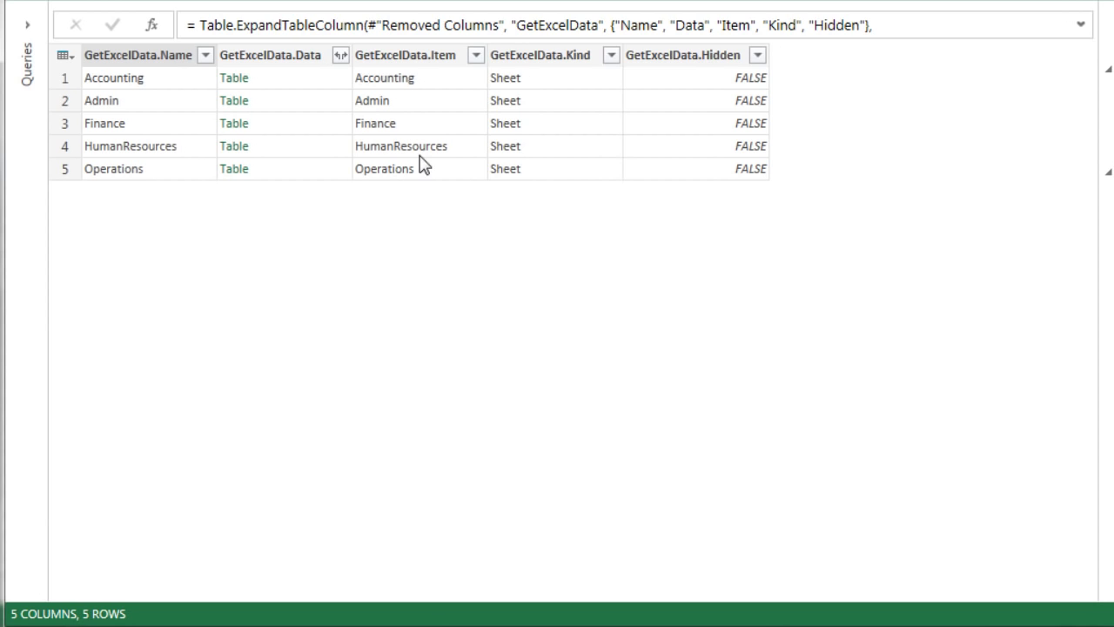
pyautogui.click(398, 56)
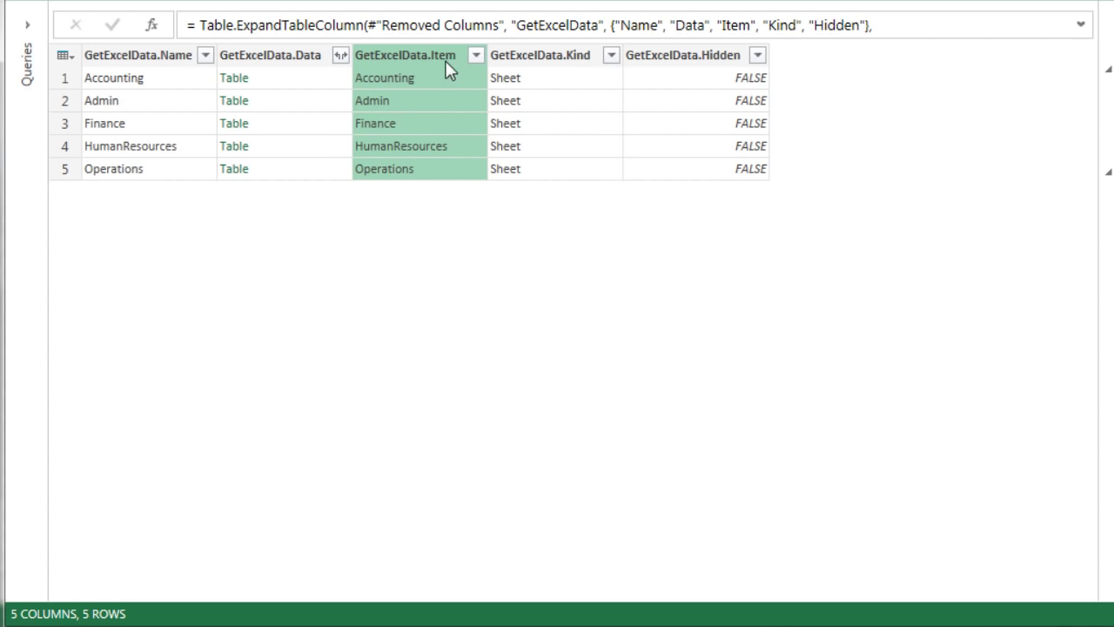
pyautogui.keyDown('ctrl'); pyautogui.click(294, 57); pyautogui.keyUp('ctrl')
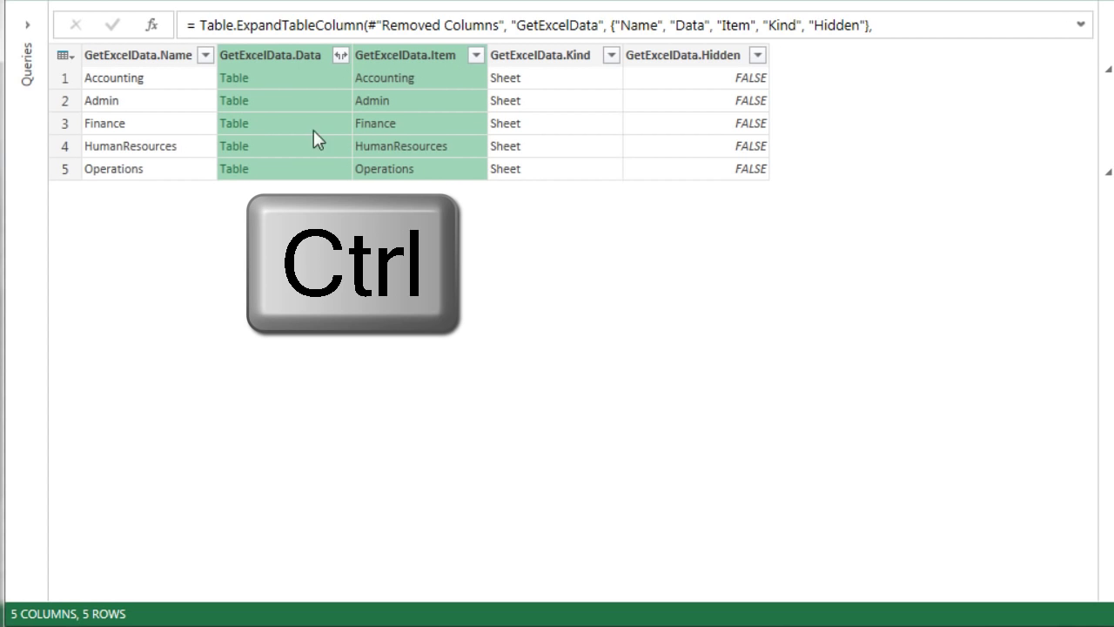
pyautogui.rightClick(315, 57)
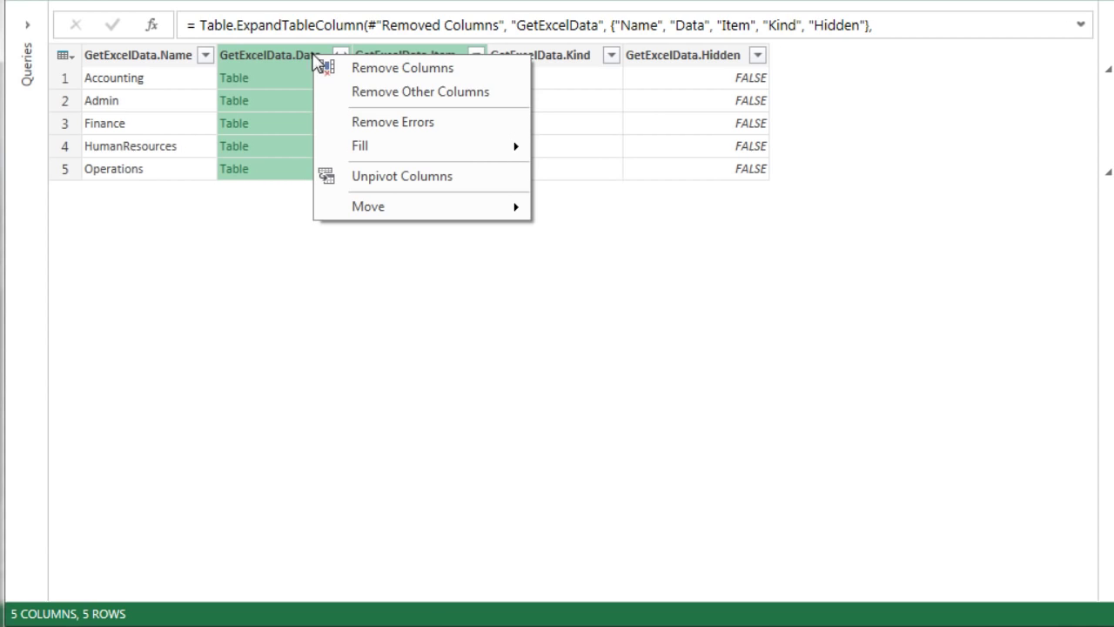
pyautogui.click(372, 94)
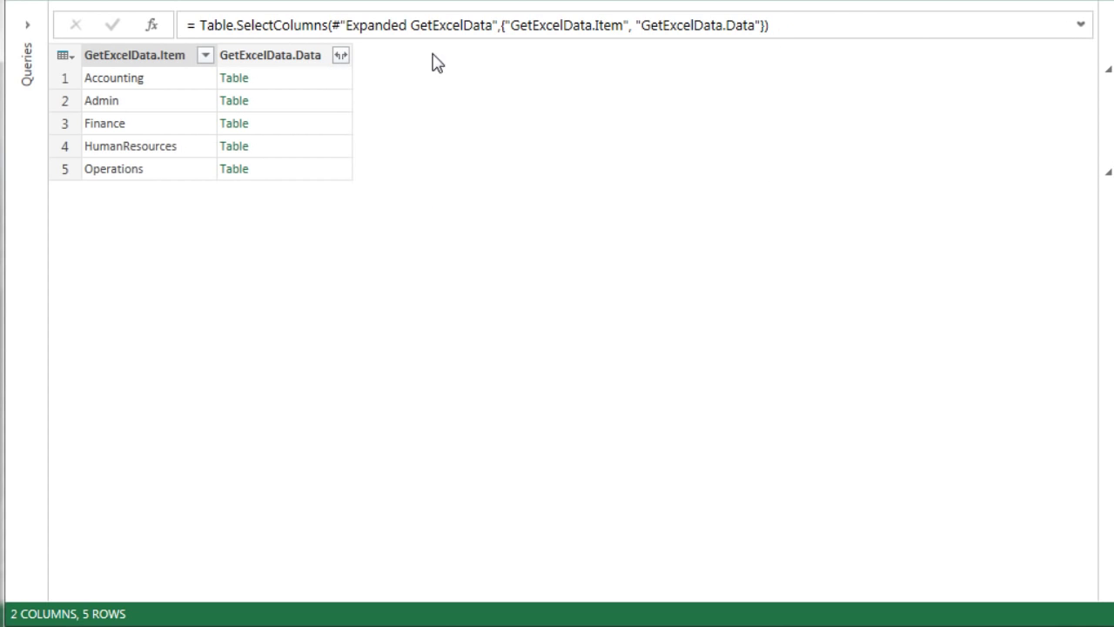
# Expand GetExcelData.Data into Column1, Column2 and Column3, keeping the original column name as prefix.
pyautogui.click(340, 56)
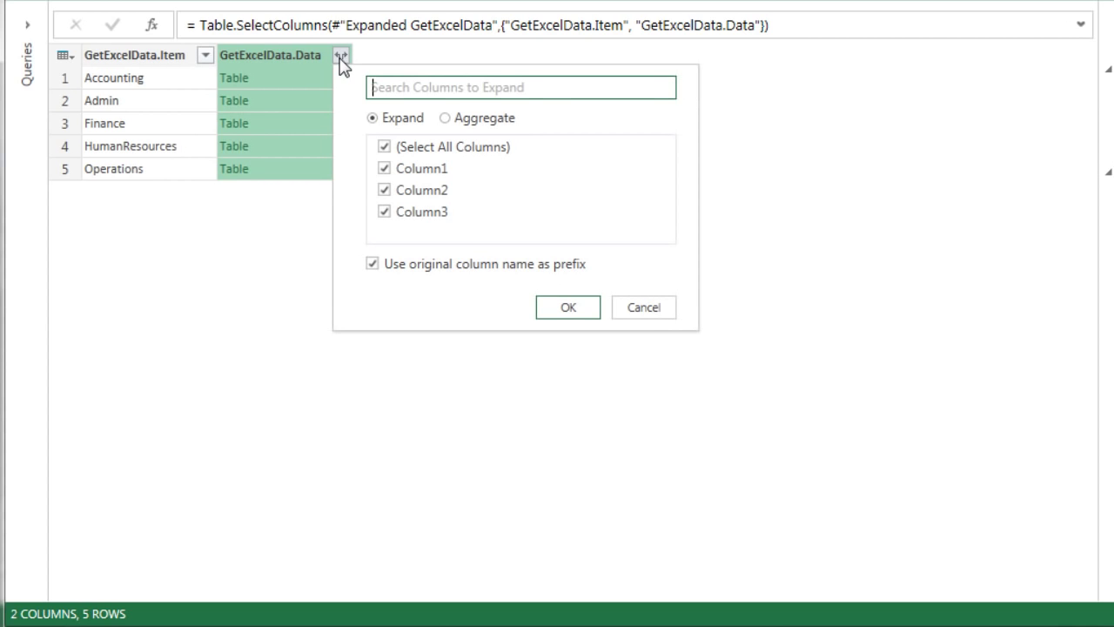
pyautogui.click(581, 306)
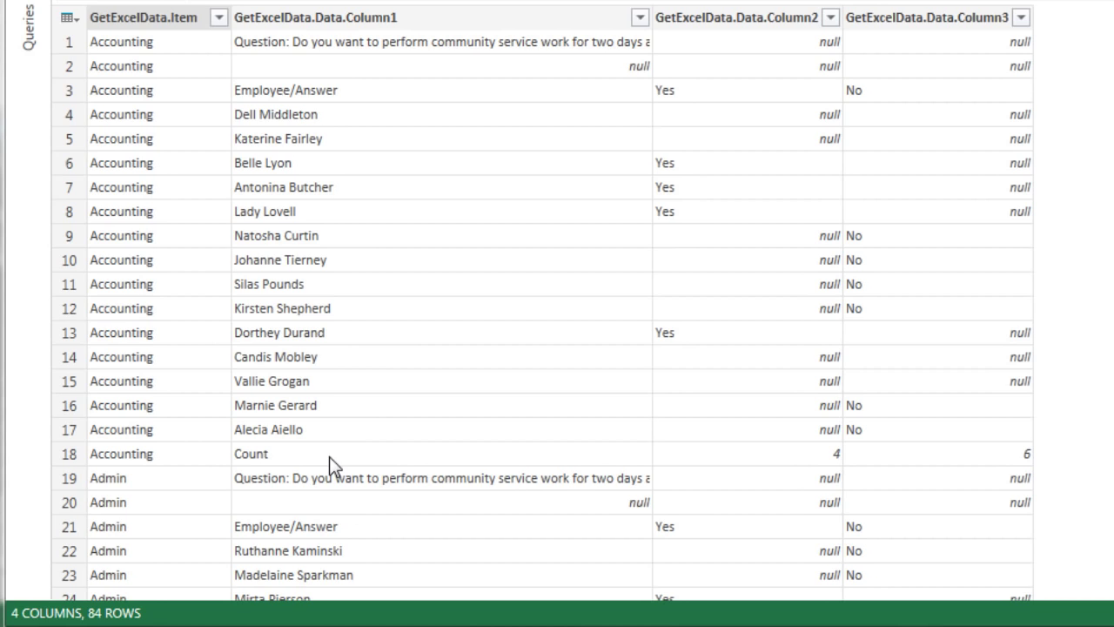
# Filter GetExcelData.Data.Column1 to exclude the null, Count, Employee/Answer and community service Question entries.
pyautogui.click(641, 20)
pyautogui.click(642, 19)
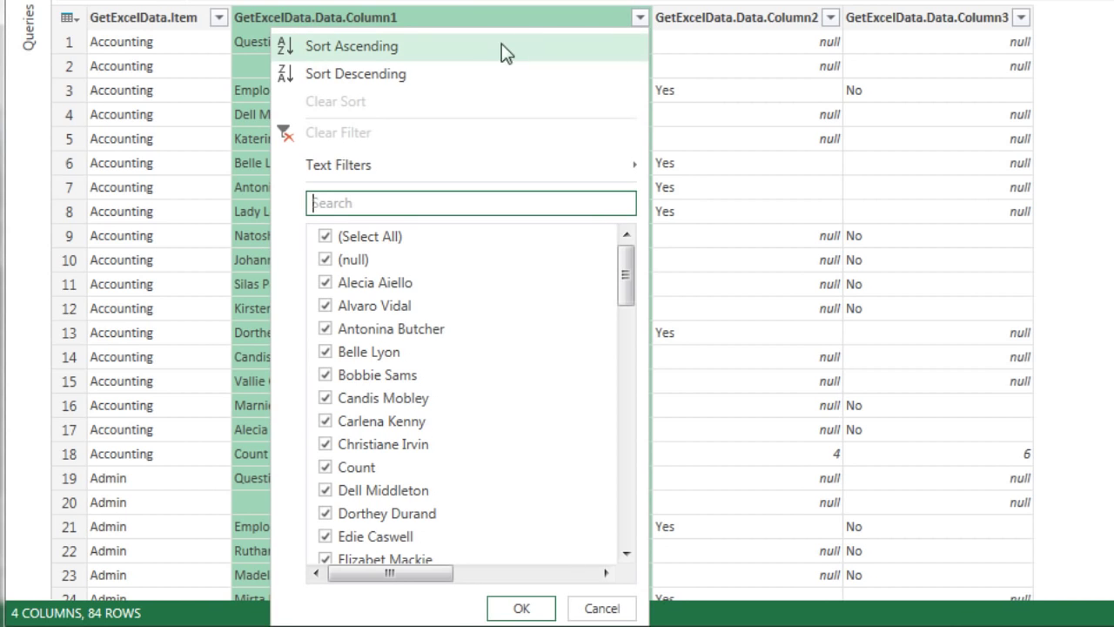
pyautogui.click(325, 261)
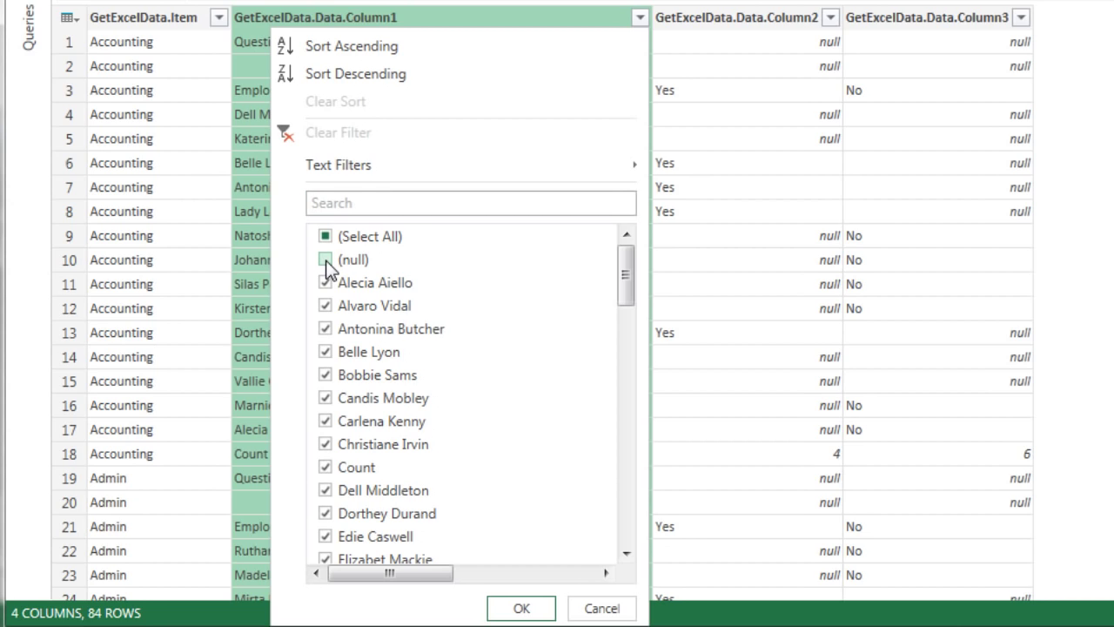
pyautogui.click(326, 467)
pyautogui.moveTo(625, 287); pyautogui.dragTo(632, 361)
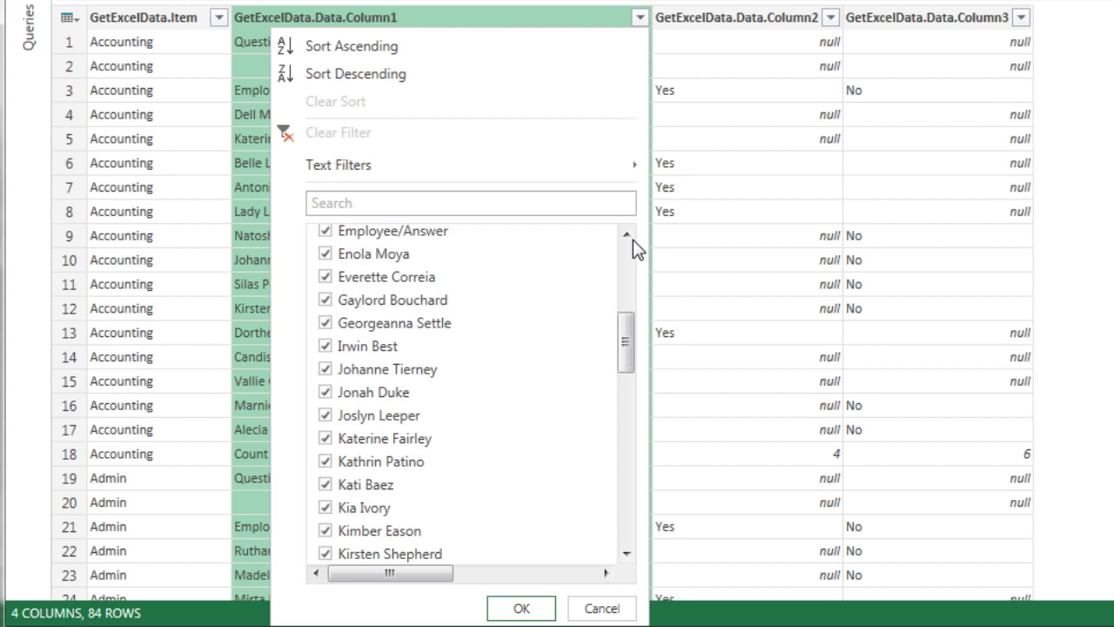
pyautogui.click(626, 237)
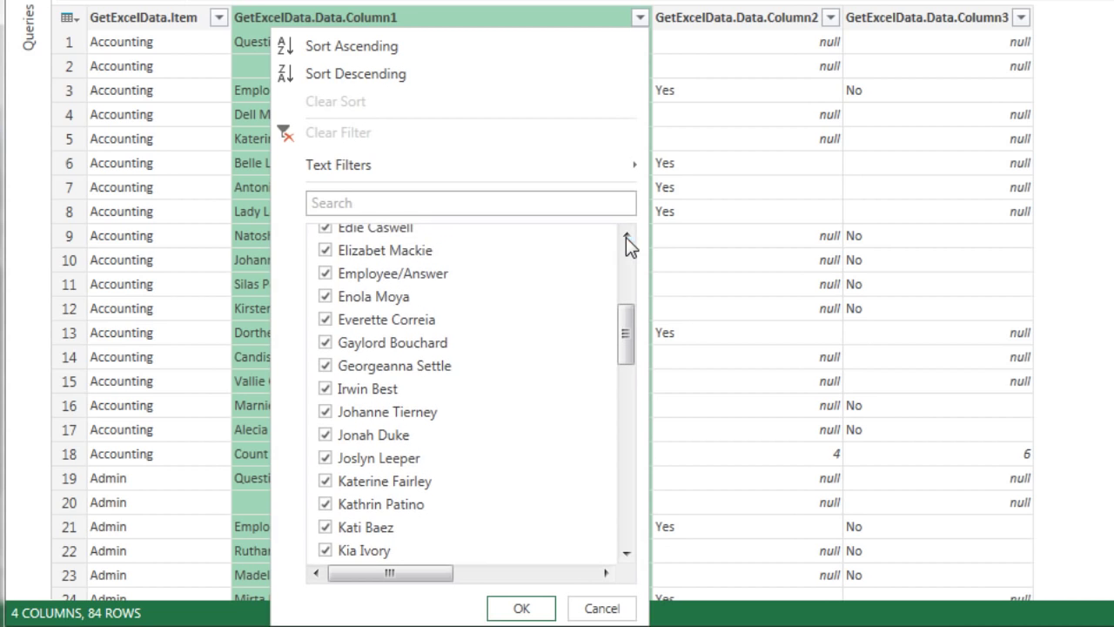
pyautogui.click(325, 273)
pyautogui.moveTo(622, 342); pyautogui.dragTo(607, 465)
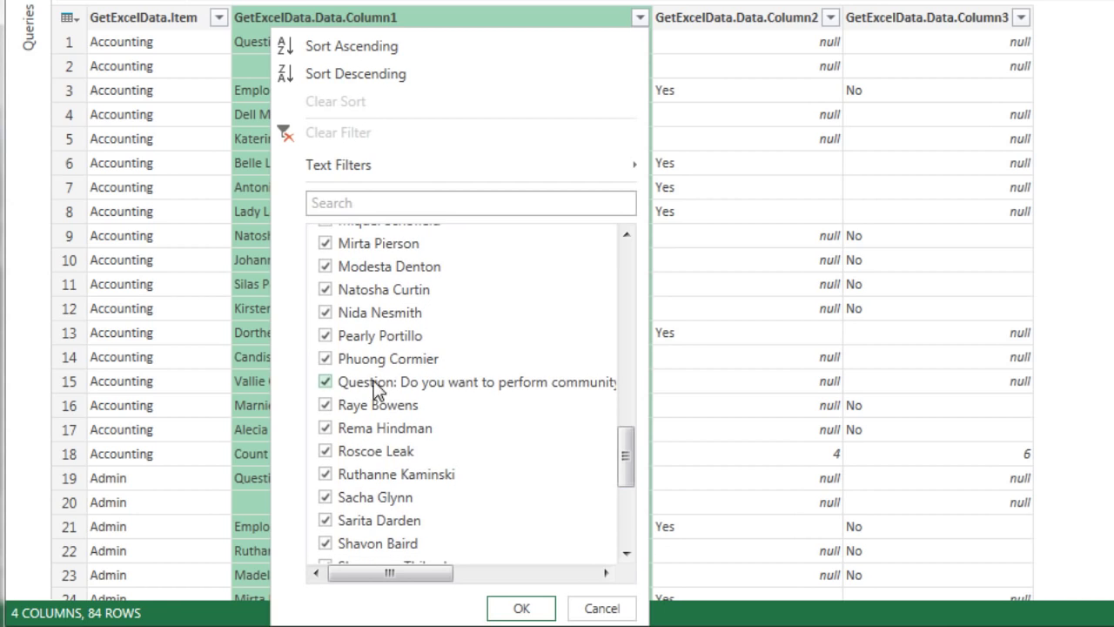
pyautogui.click(328, 381)
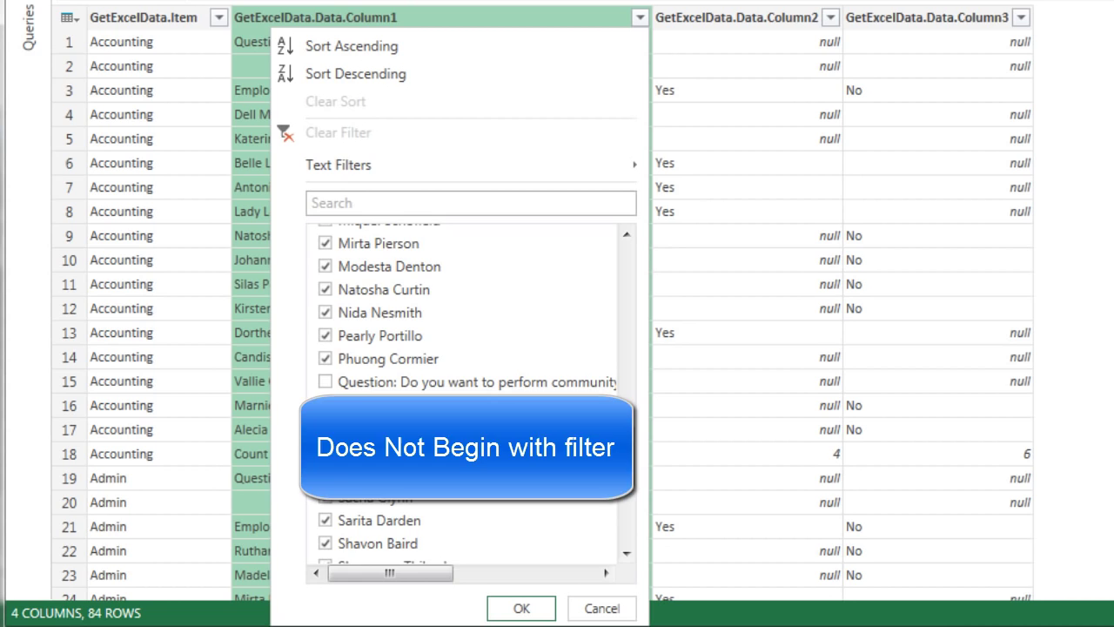
pyautogui.moveTo(625, 462); pyautogui.dragTo(623, 248)
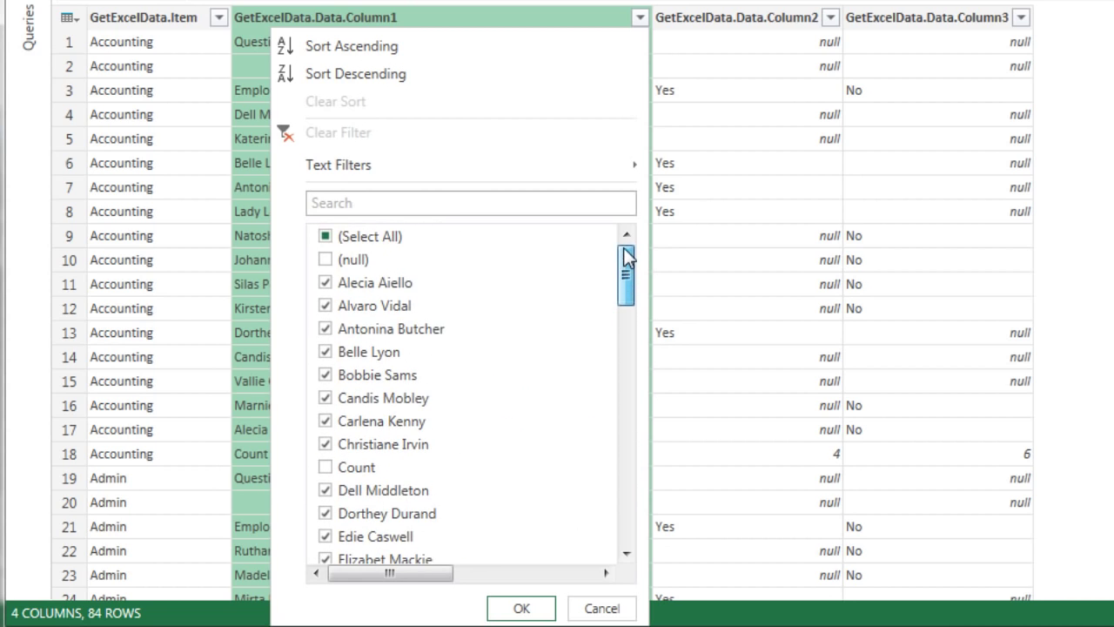
pyautogui.click(520, 609)
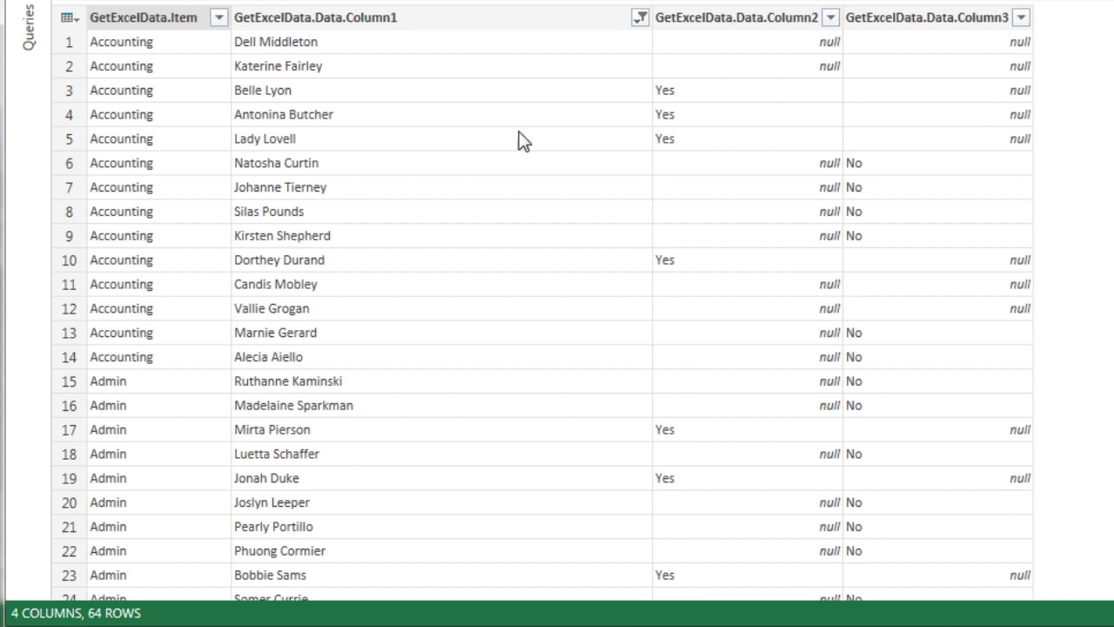
# Unpivot the GetExcelData.Data.Column2 and GetExcelData.Data.Column3 columns.
pyautogui.click(477, 16)
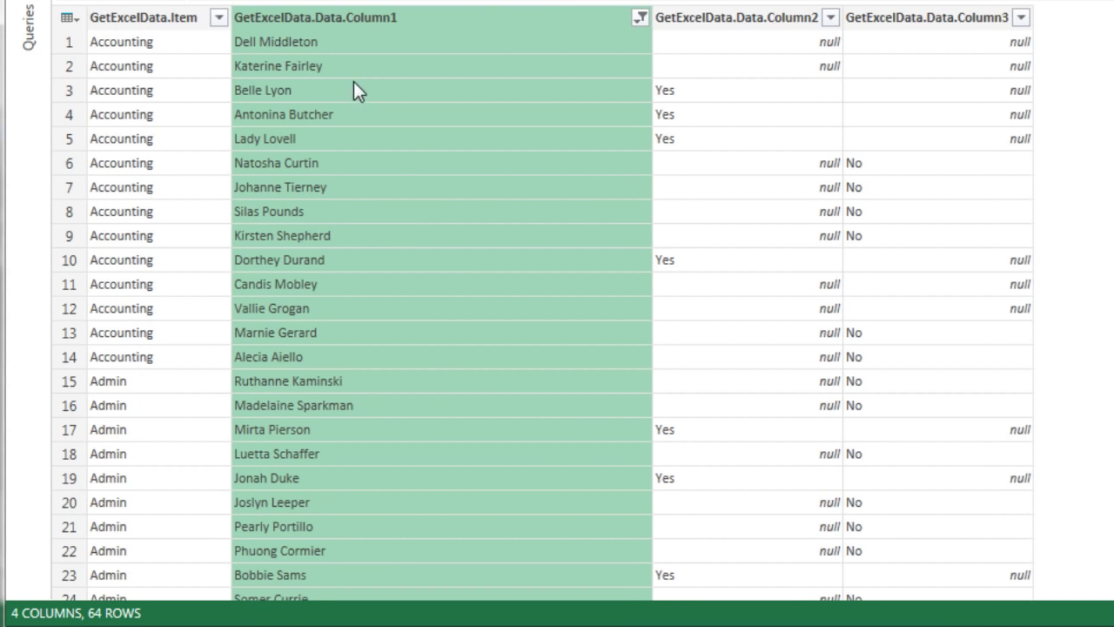
pyautogui.click(734, 26)
pyautogui.keyDown('ctrl'); pyautogui.click(936, 29); pyautogui.keyUp('ctrl')
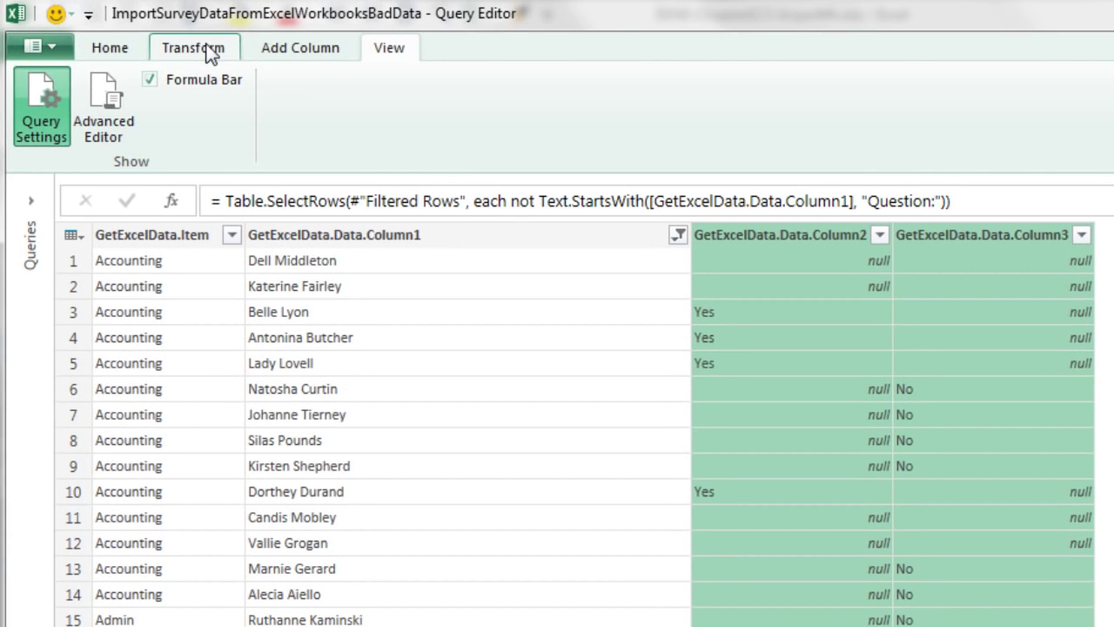
pyautogui.click(210, 54)
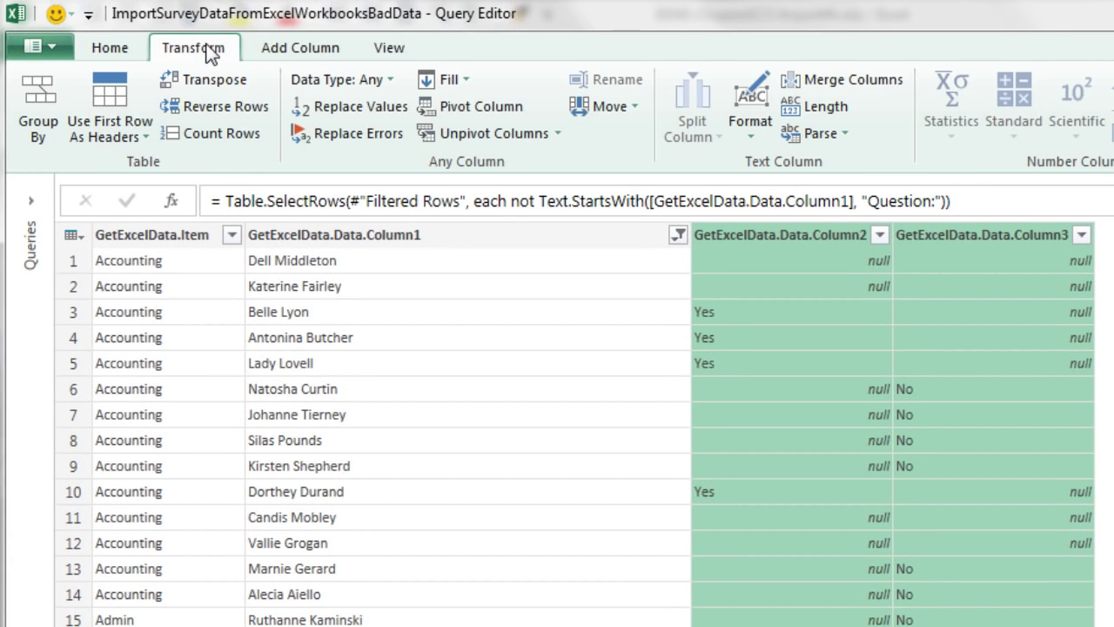
pyautogui.click(525, 132)
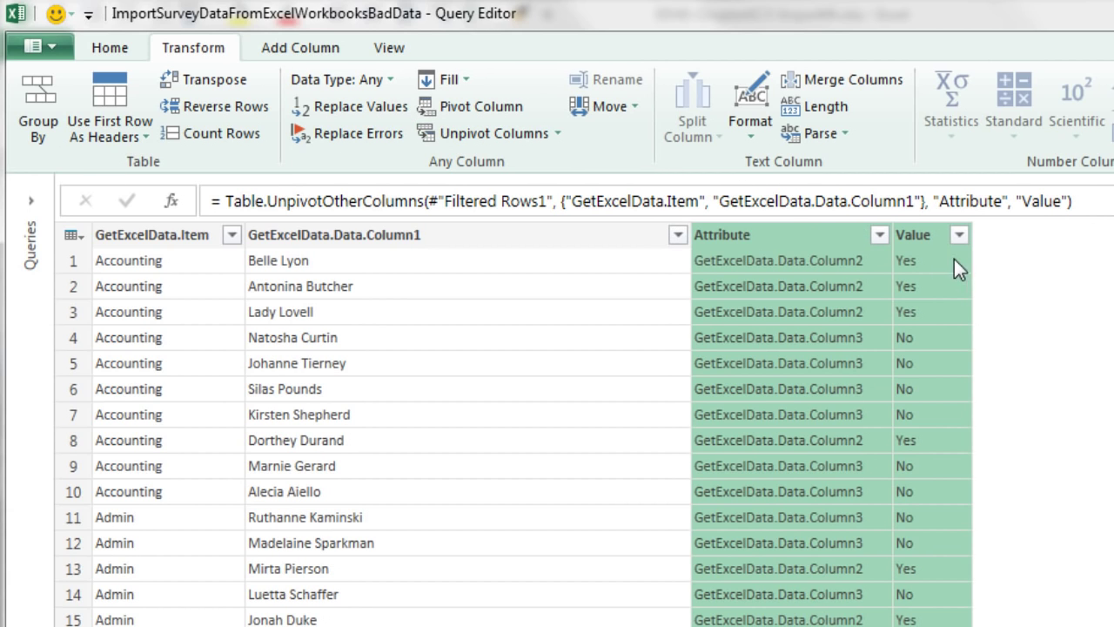
# Remove the Attribute column from the unpivoted survey data.
pyautogui.click(760, 233)
pyautogui.rightClick(760, 232)
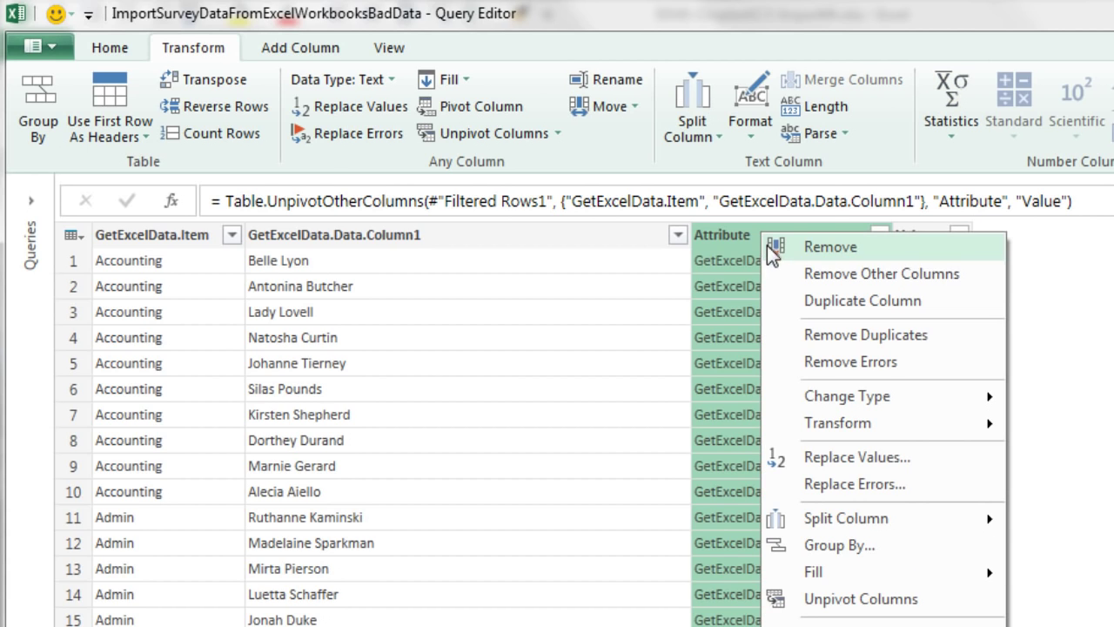
pyautogui.click(847, 248)
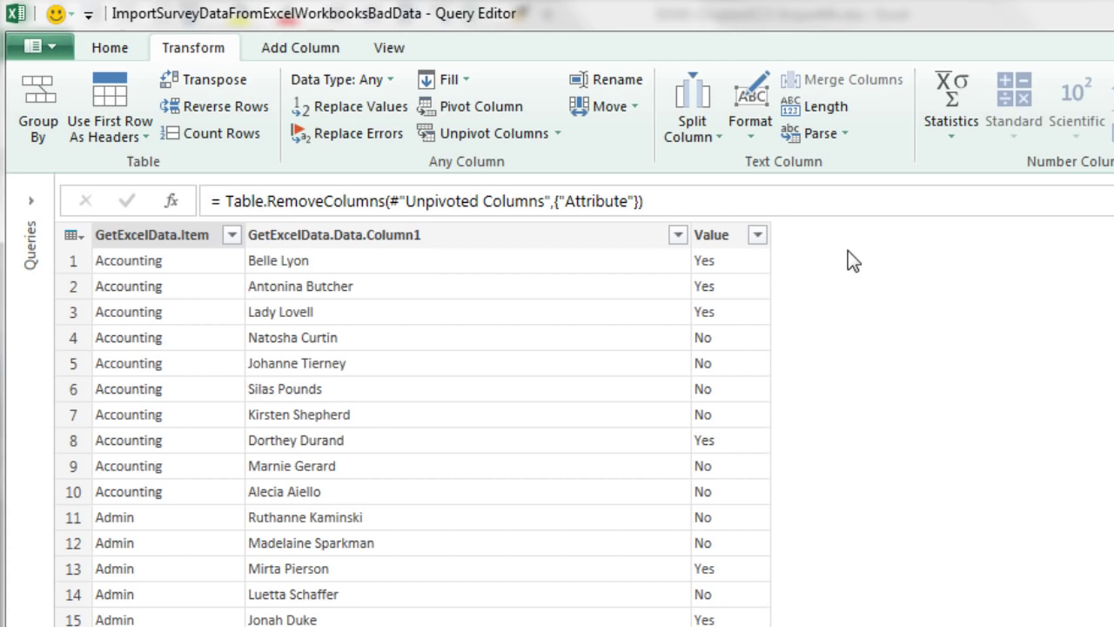
# Rename the GetExcelData.Item, GetExcelData.Data.Column1 and Value columns as Department, Employee and Answer.
pyautogui.doubleClick(184, 237)
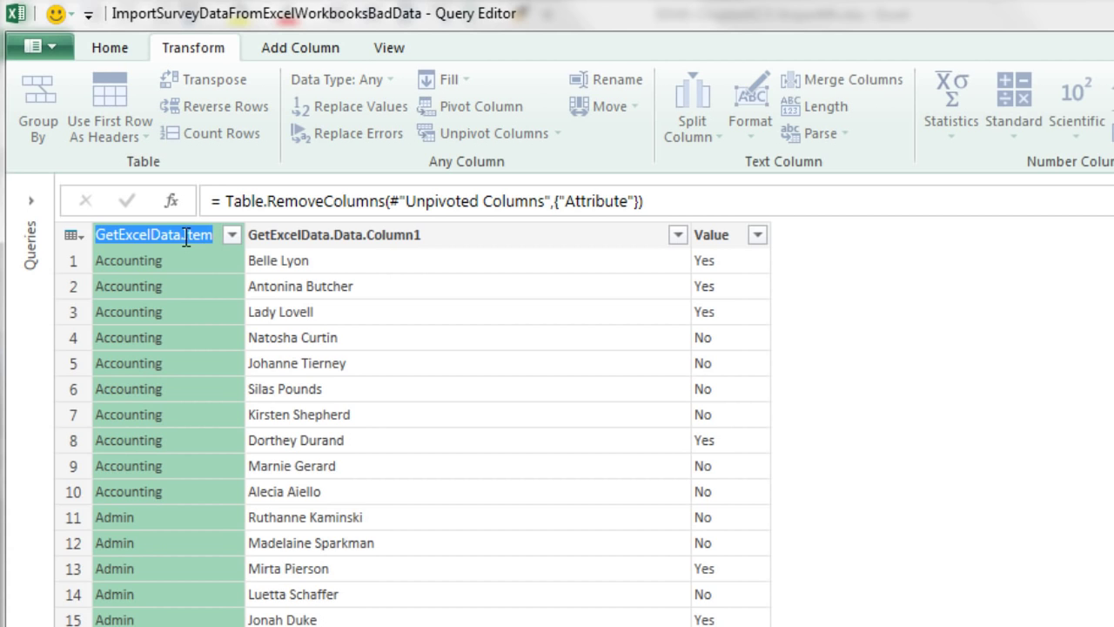
pyautogui.write('Department')
pyautogui.press('Return')
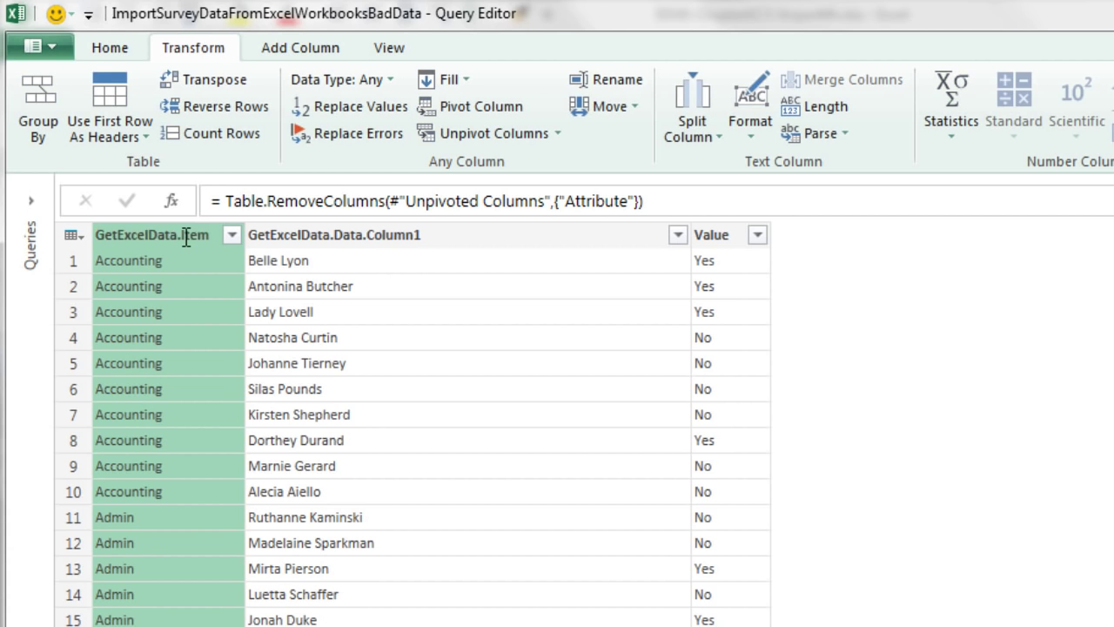
pyautogui.doubleClick(381, 235)
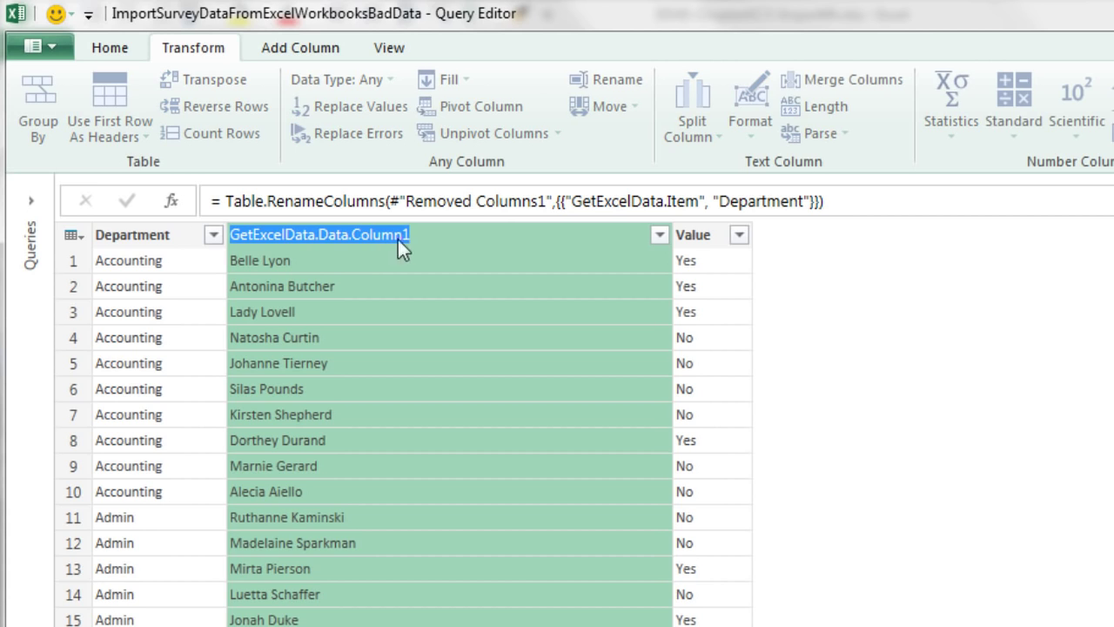
pyautogui.write('Employee')
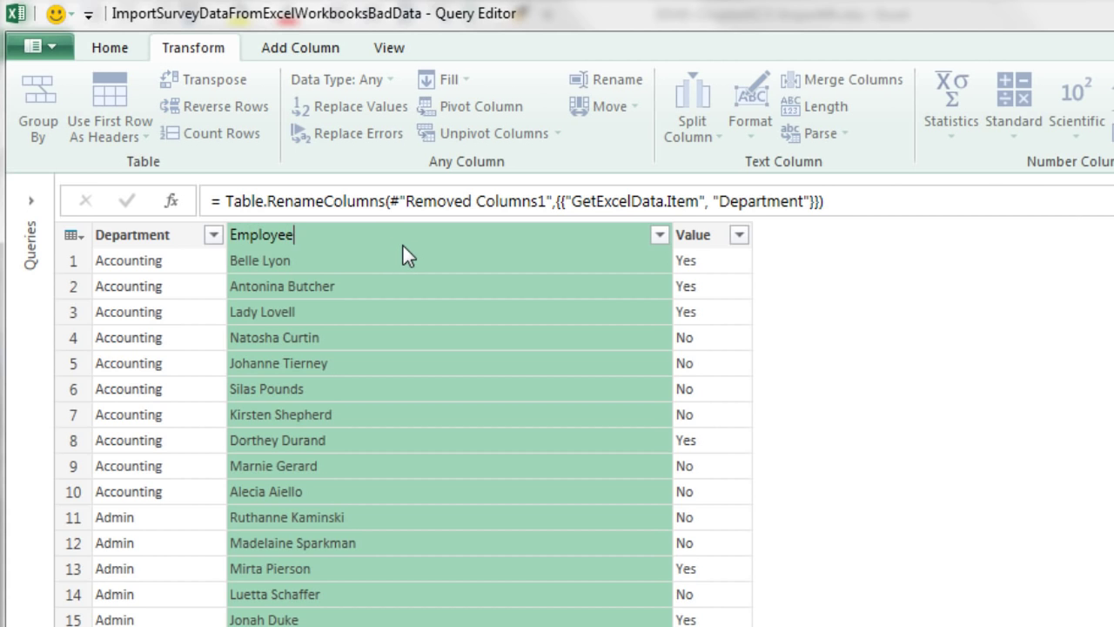
pyautogui.press('Return')
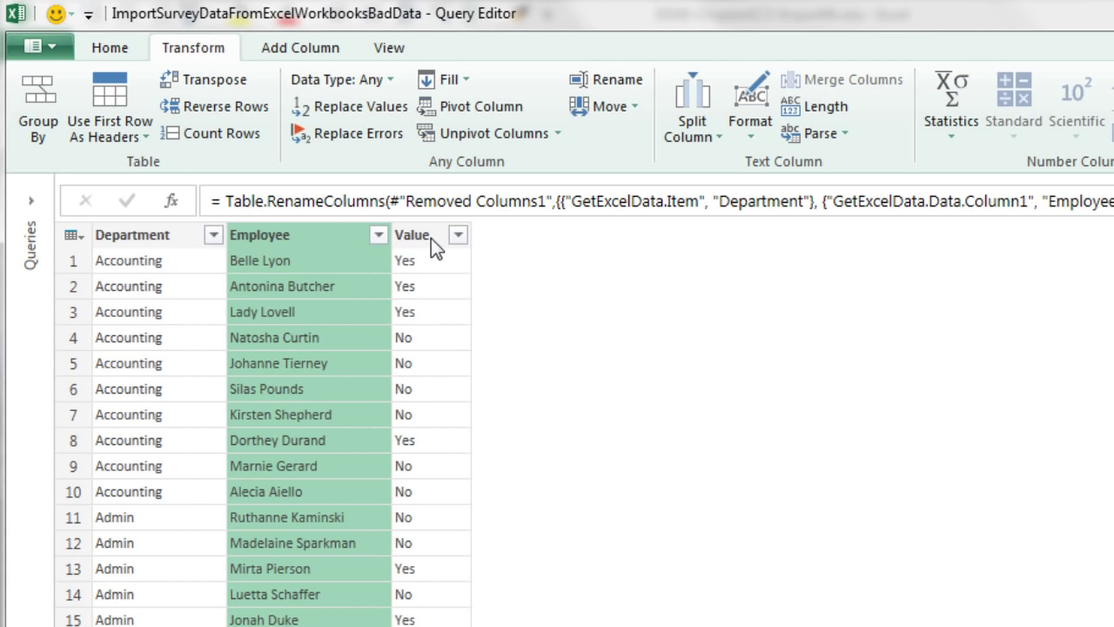
pyautogui.doubleClick(431, 237)
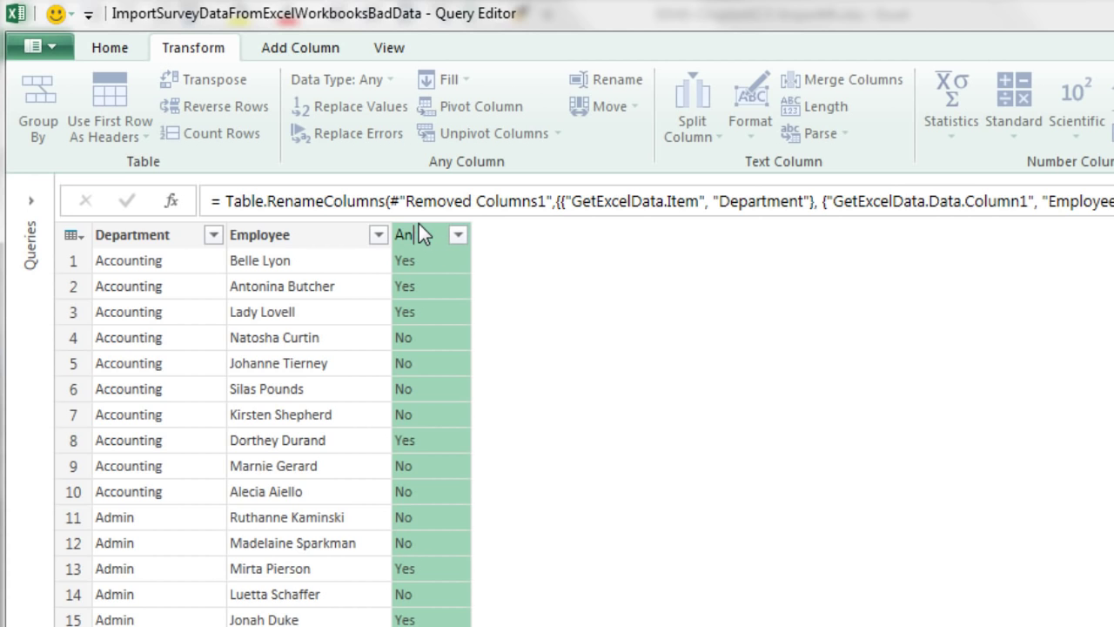
pyautogui.press('Return')
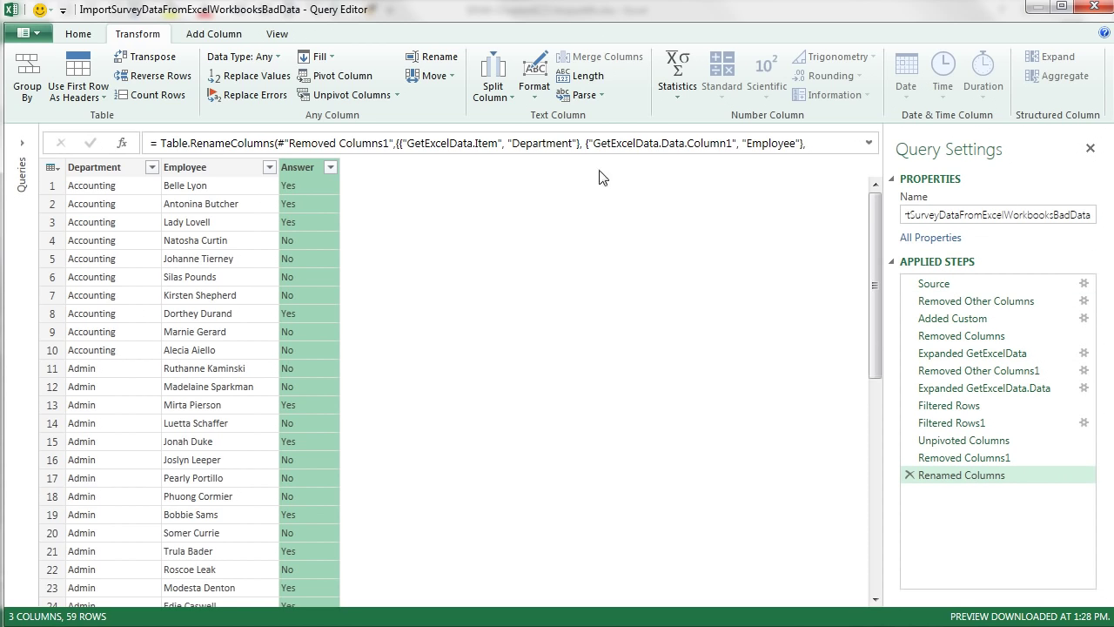
# Close the query and load it as a table to cell $A$1 of the existing AllSurveyData worksheet.
pyautogui.click(82, 37)
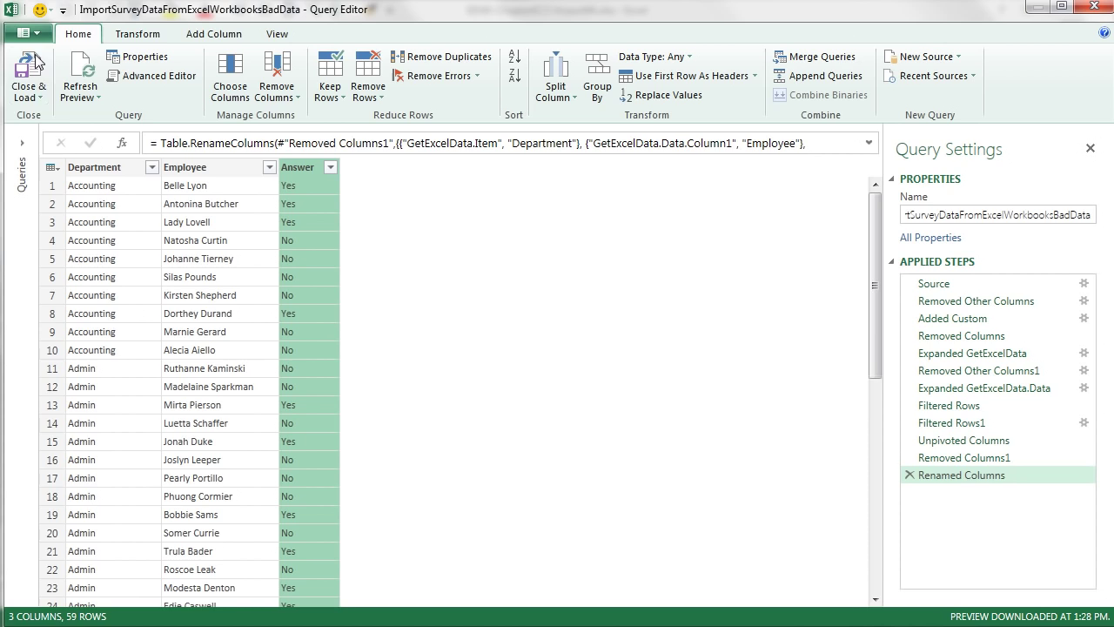
pyautogui.click(32, 94)
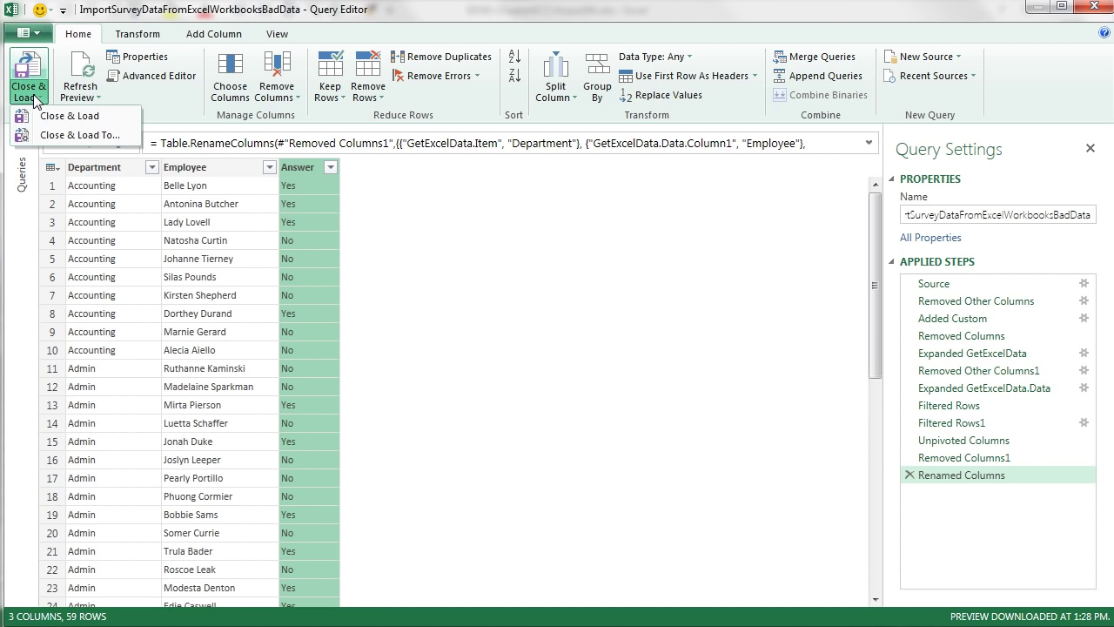
pyautogui.click(43, 141)
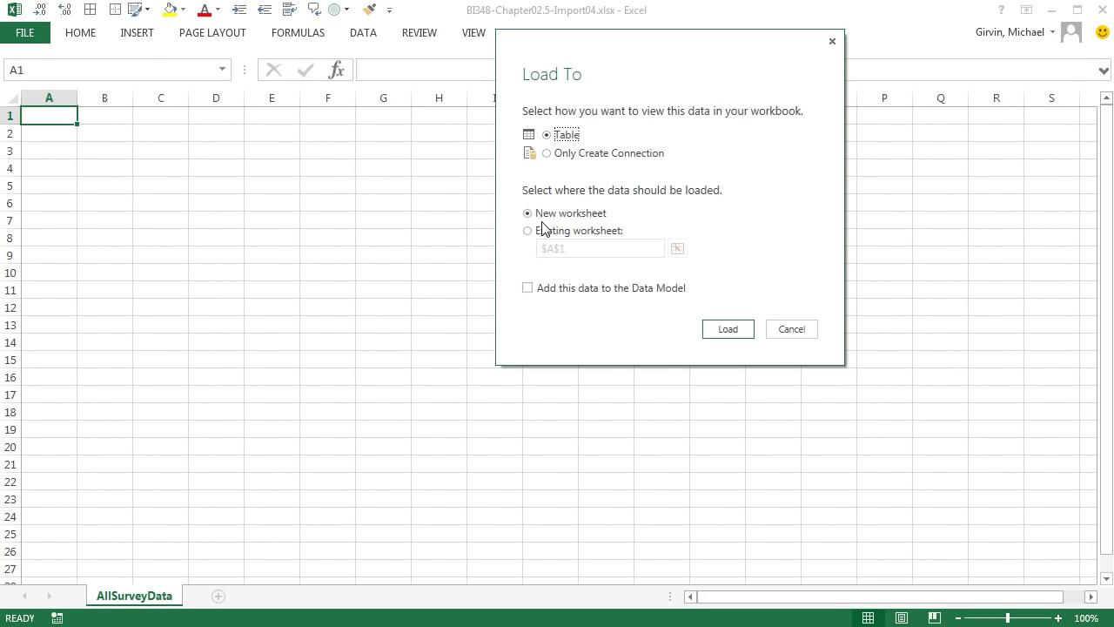
pyautogui.click(527, 232)
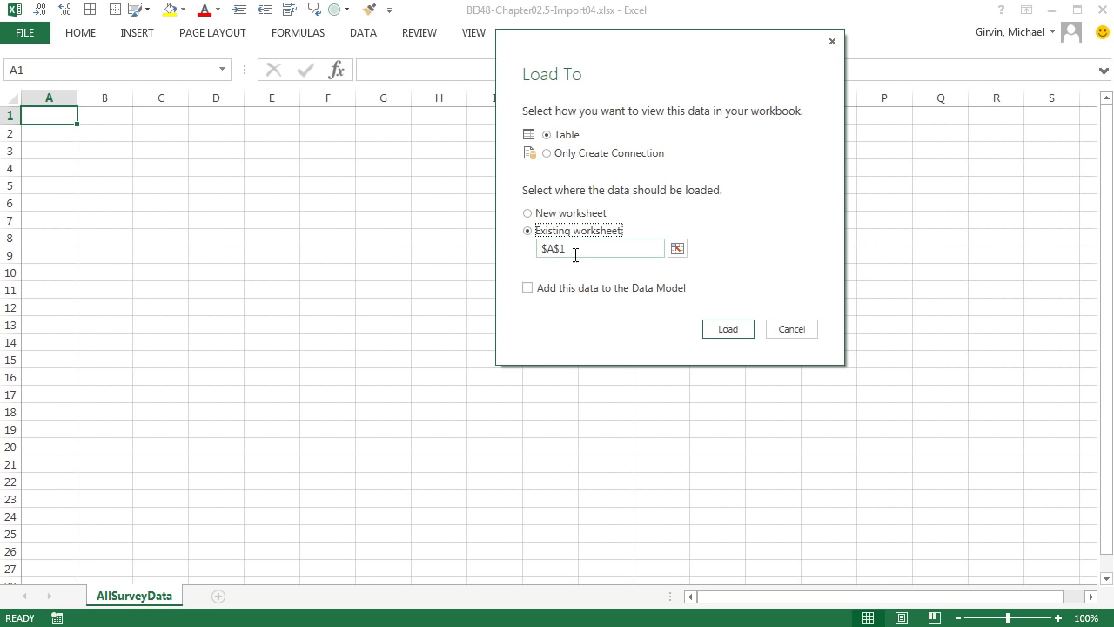
pyautogui.click(731, 332)
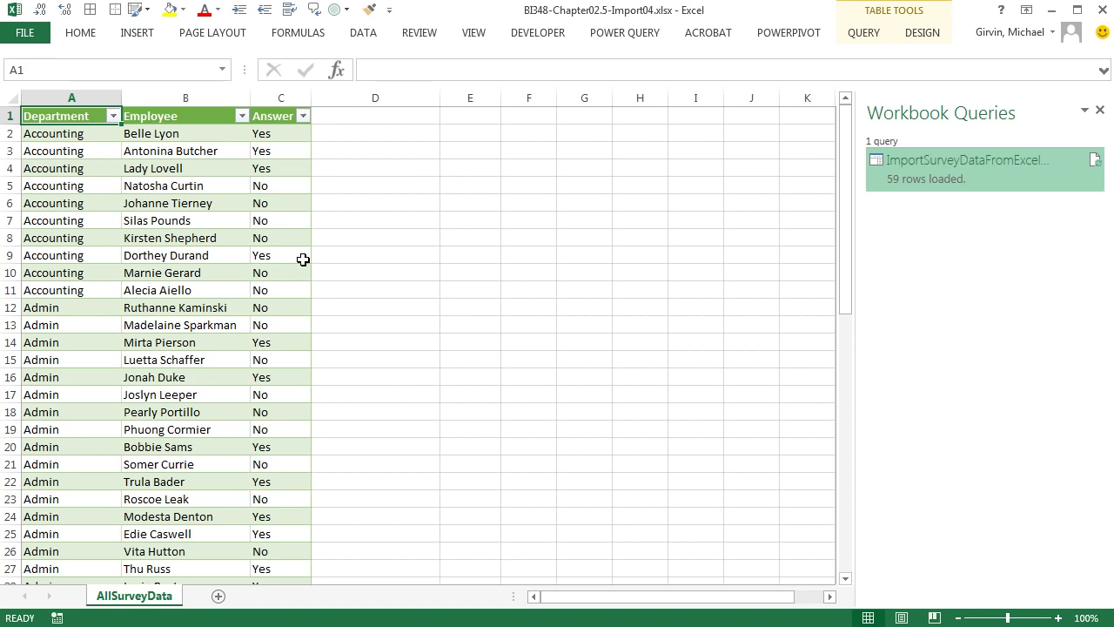
pyautogui.click(190, 173)
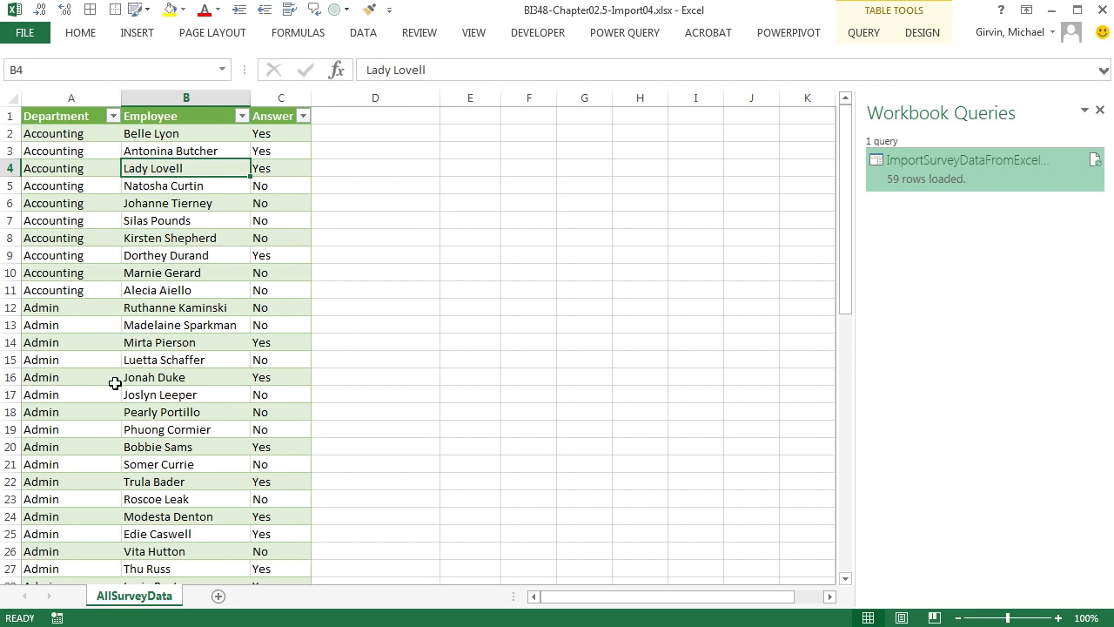
# Create a PivotTable from the imported survey table, placed on the existing AllSurveyData worksheet at cell $E$1.
pyautogui.scroll(-8, 162, 407)
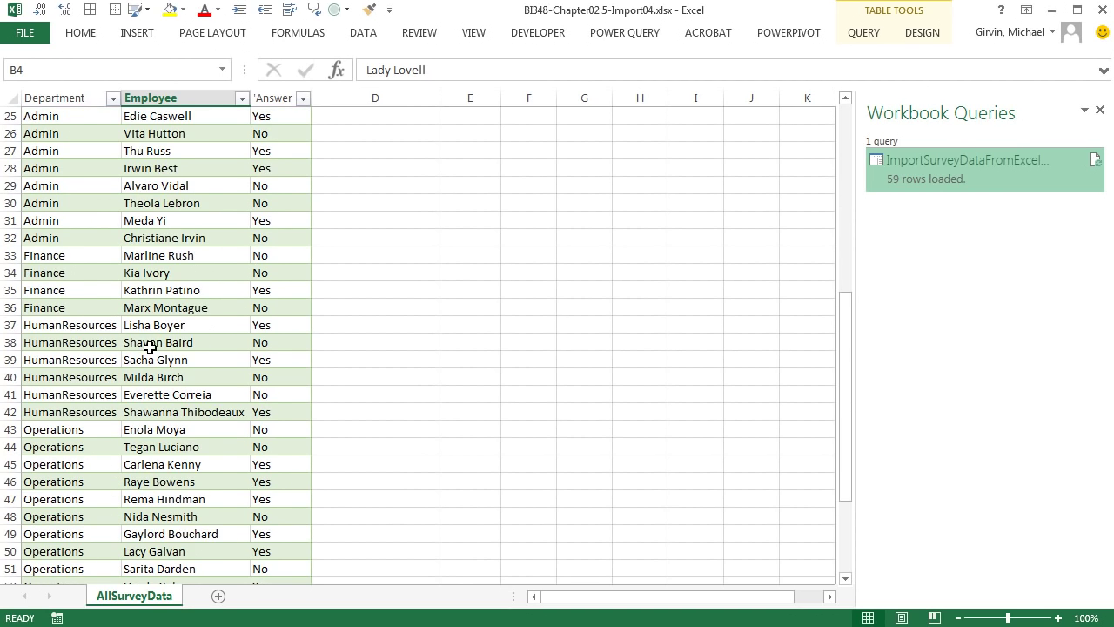
pyautogui.scroll(-4, 149, 353)
pyautogui.scroll(-2, 150, 365)
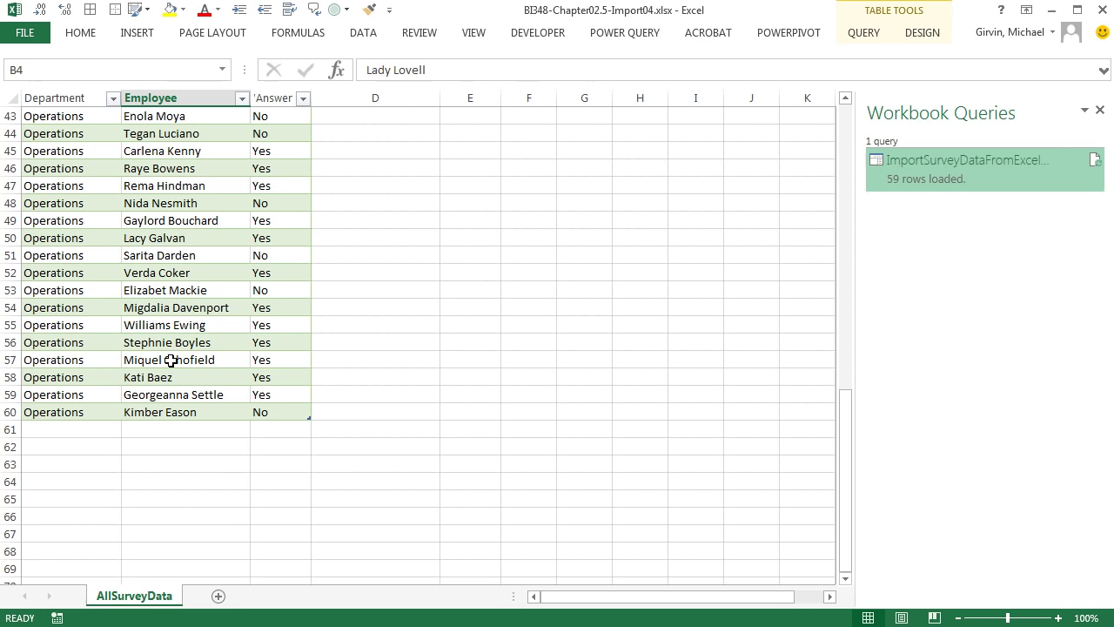
pyautogui.scroll(14, 170, 360)
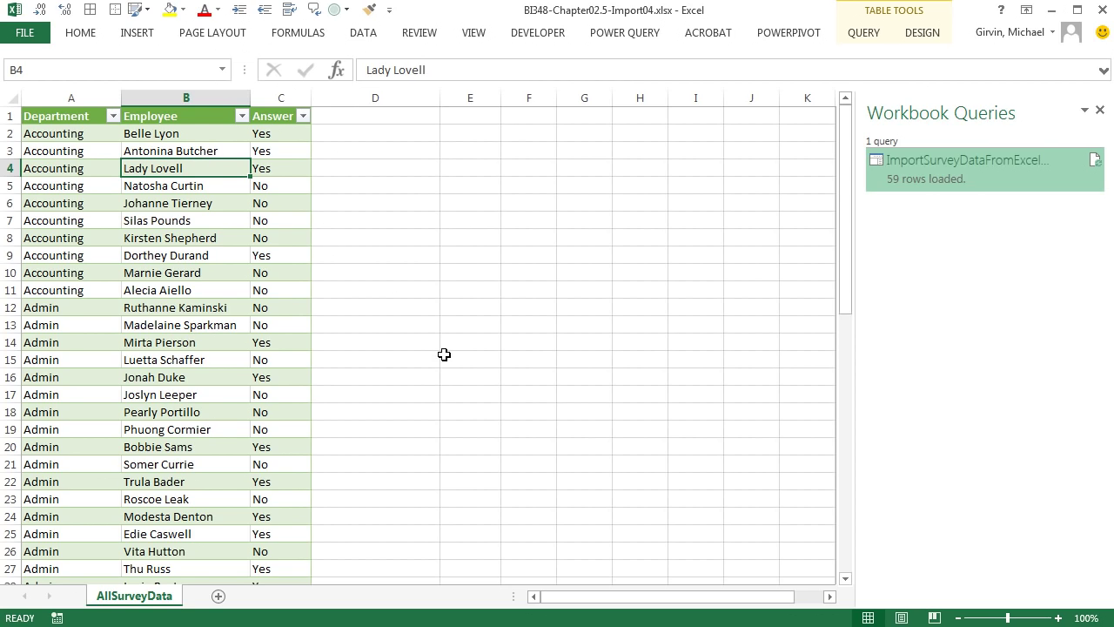
pyautogui.press('alt')
pyautogui.press('n')
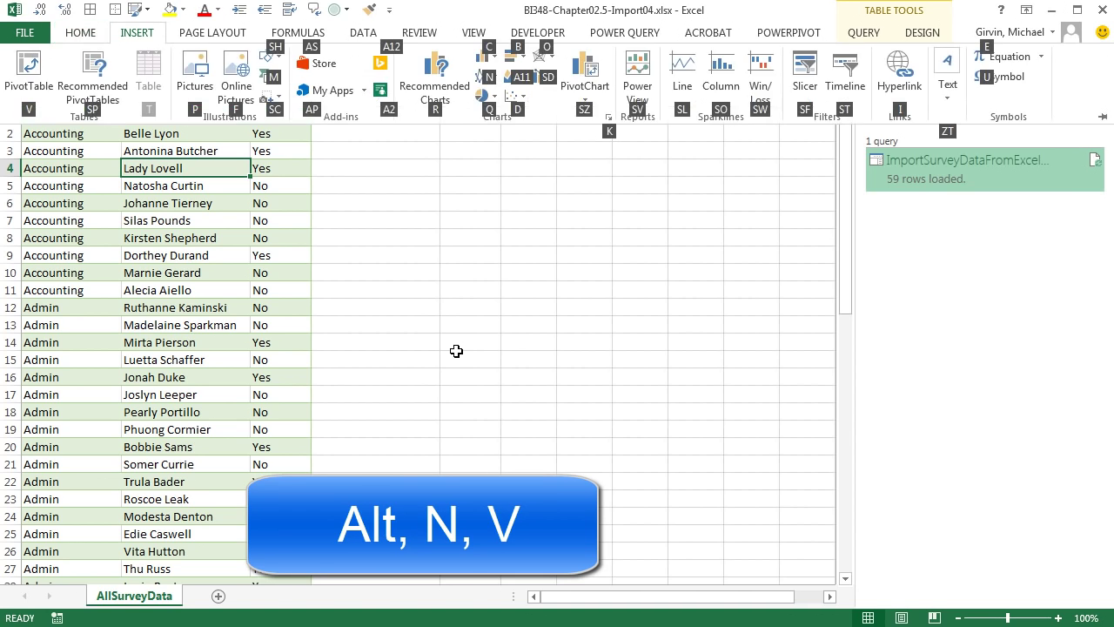
pyautogui.press('v')
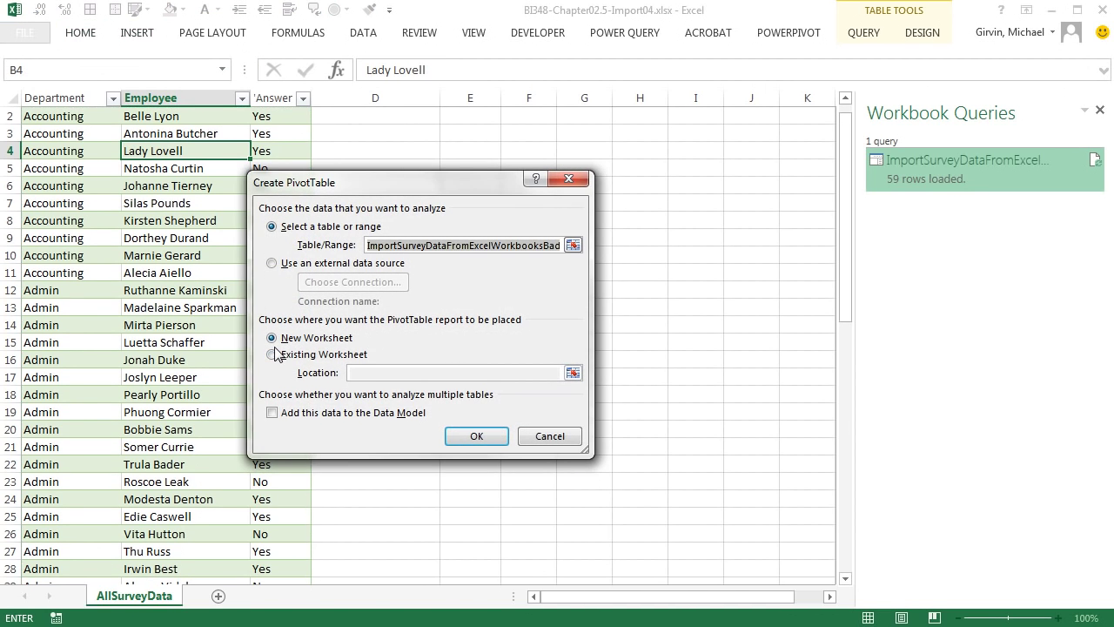
pyautogui.click(273, 355)
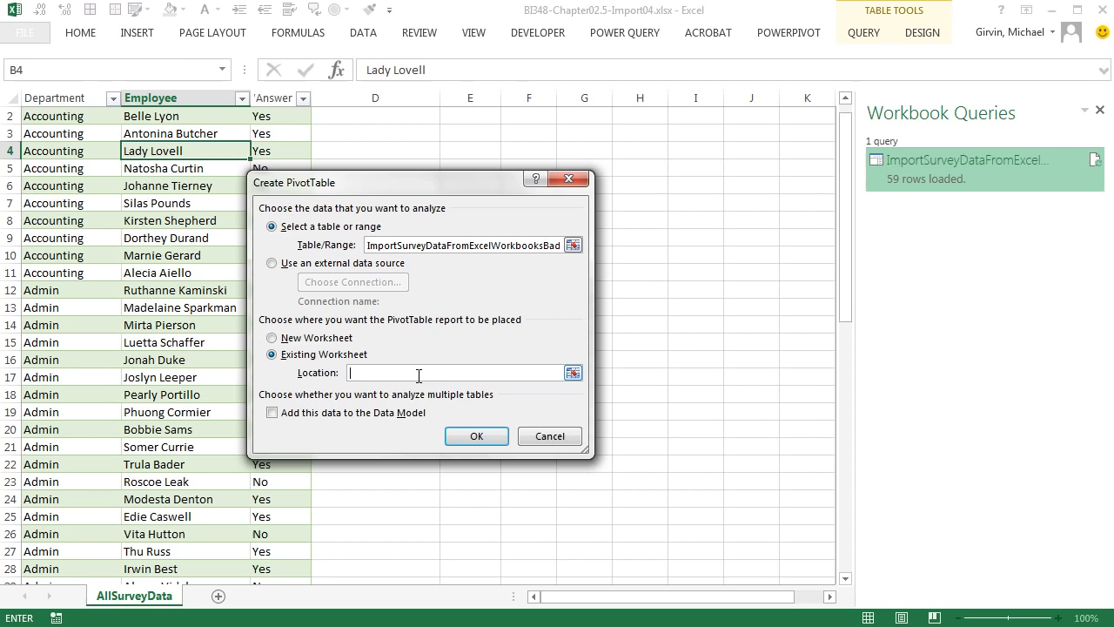
pyautogui.scroll(1, 418, 375)
pyautogui.click(474, 114)
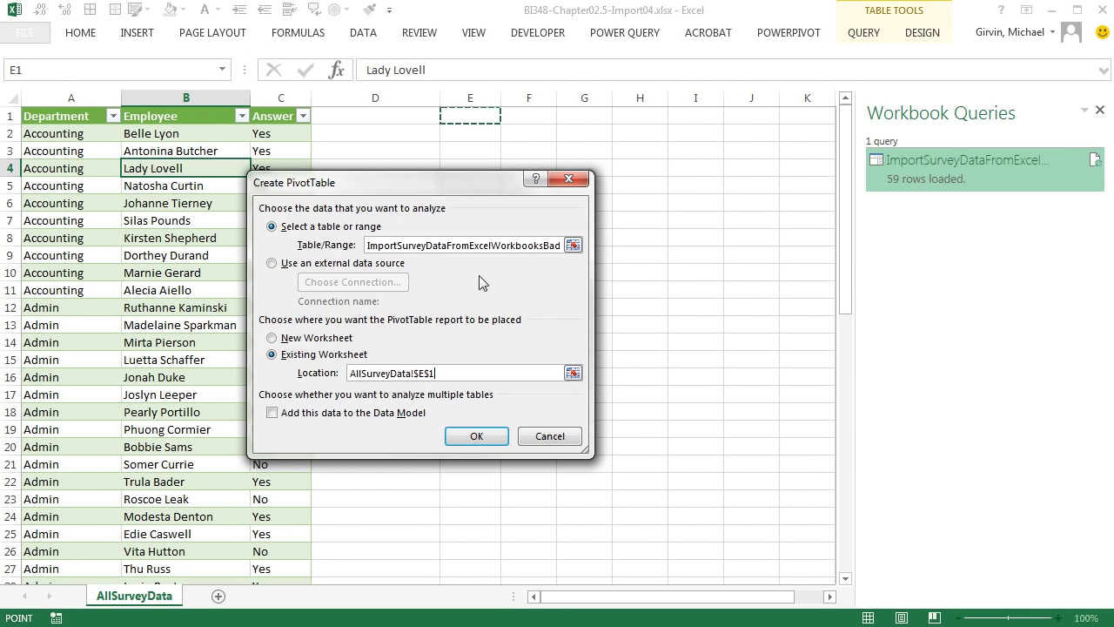
pyautogui.click(476, 436)
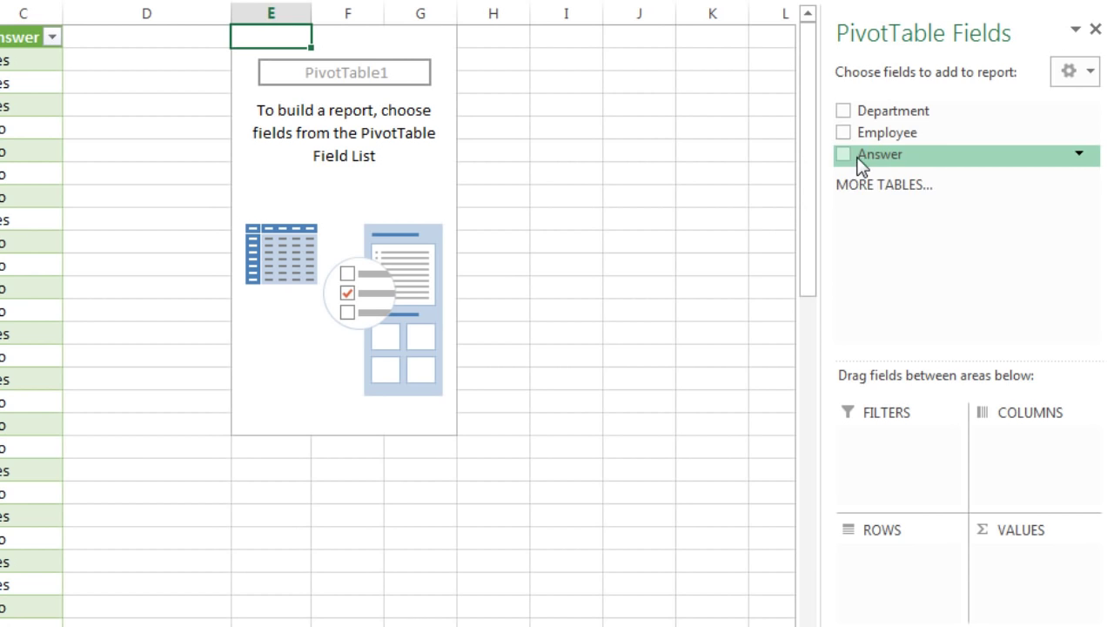
# Put the Answer field in the PivotTable's rows and add it twice as a count in the values.
pyautogui.moveTo(866, 158); pyautogui.dragTo(874, 555)
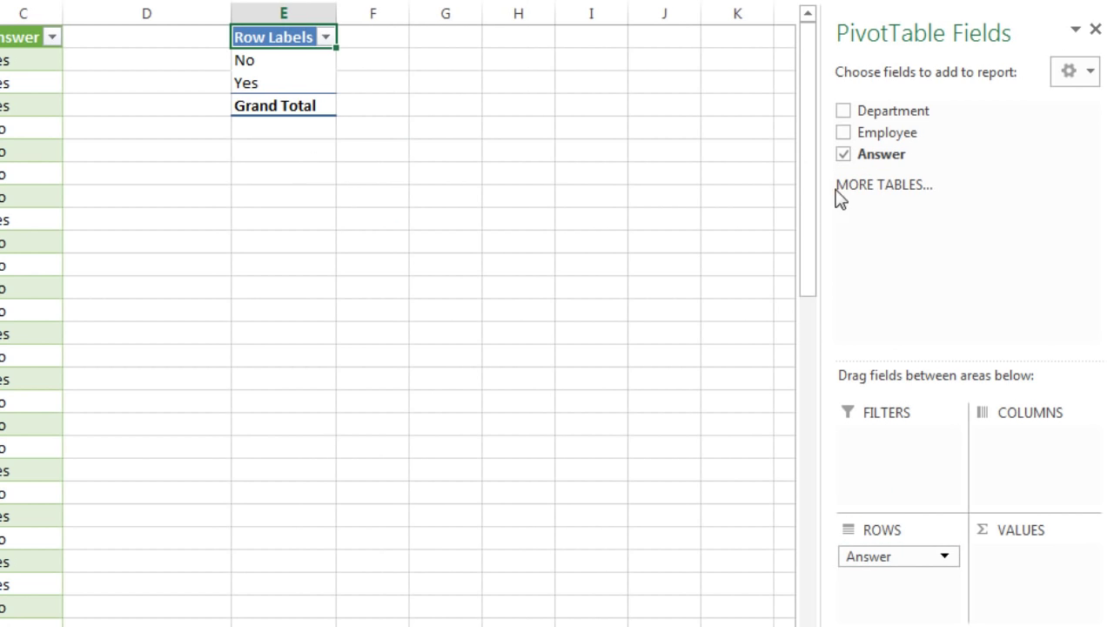
pyautogui.moveTo(870, 160); pyautogui.dragTo(1017, 555)
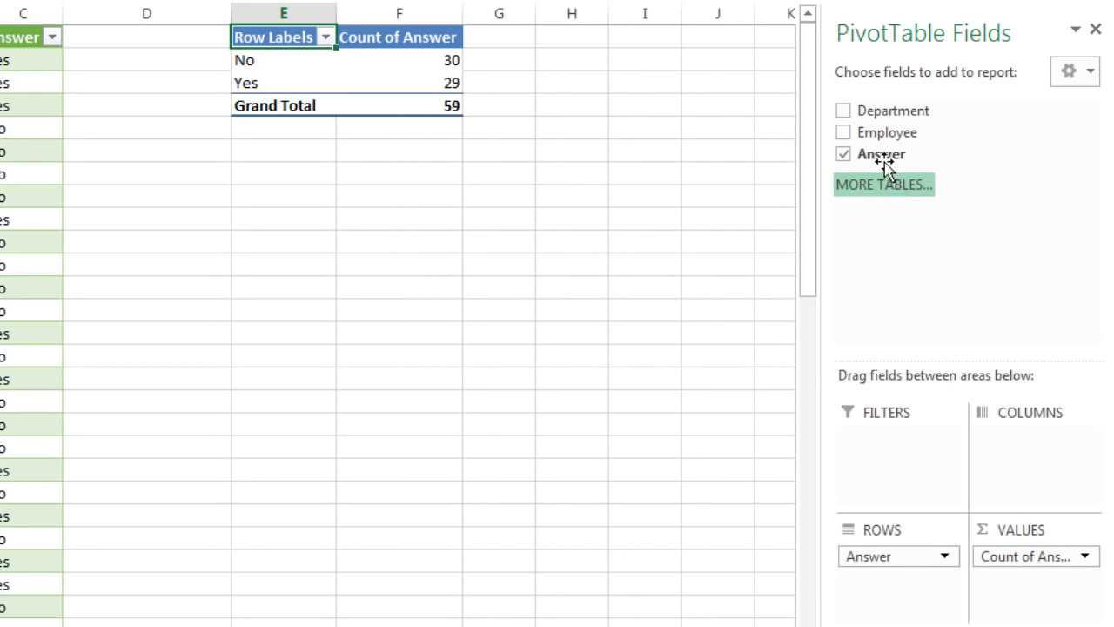
pyautogui.moveTo(883, 154); pyautogui.dragTo(1012, 590)
# Rename the PivotTable's two value headings as Count and % of Total.
pyautogui.click(436, 40)
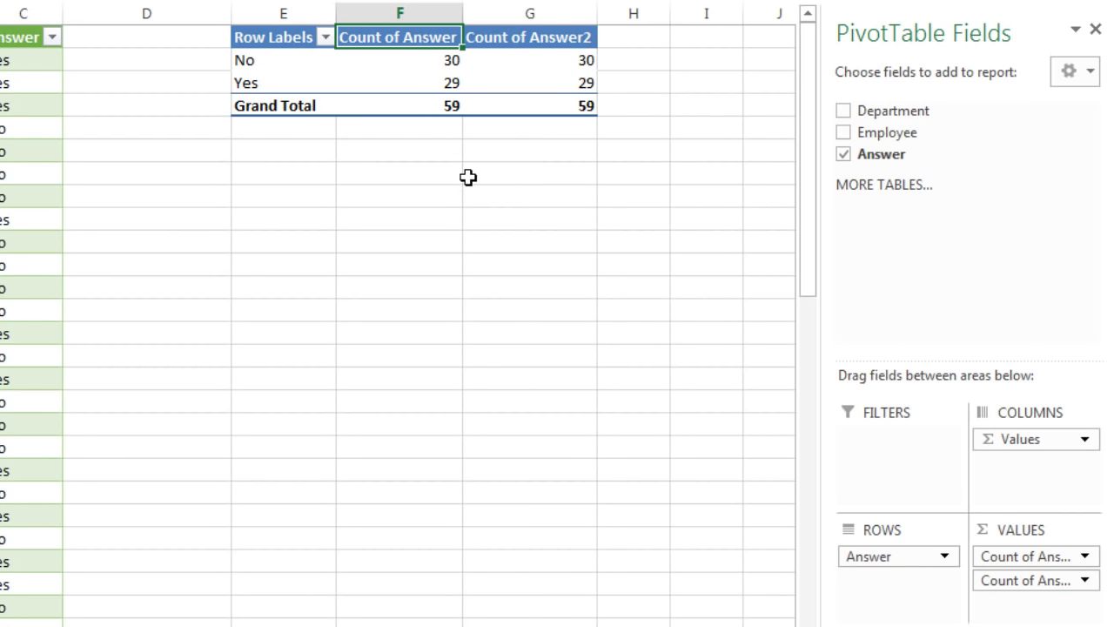
pyautogui.write('Count')
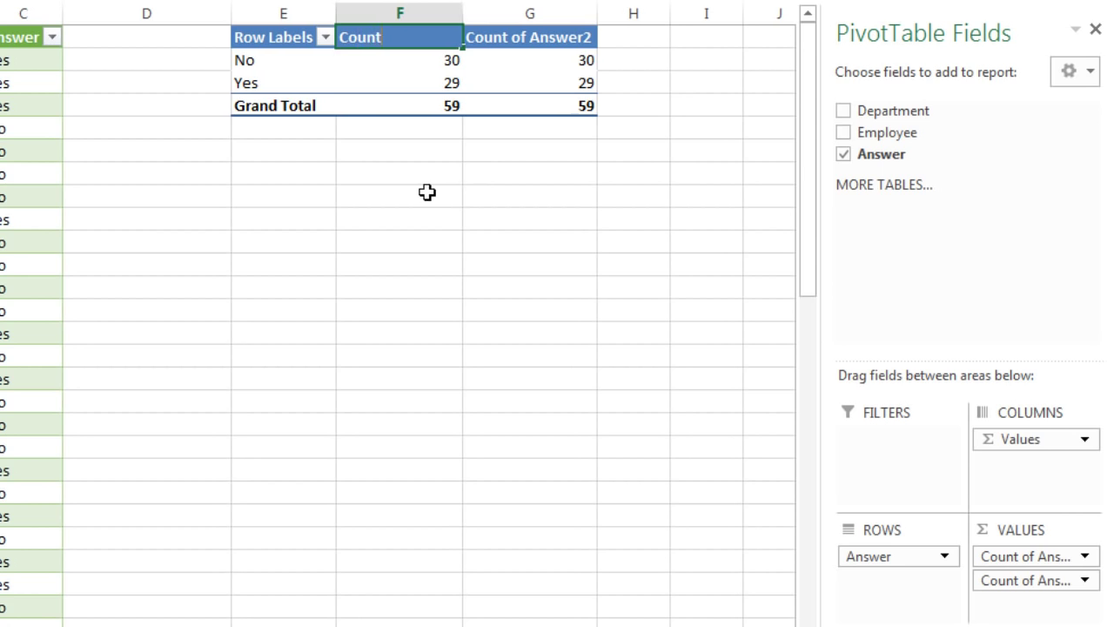
pyautogui.press('Tab')
pyautogui.write('%')
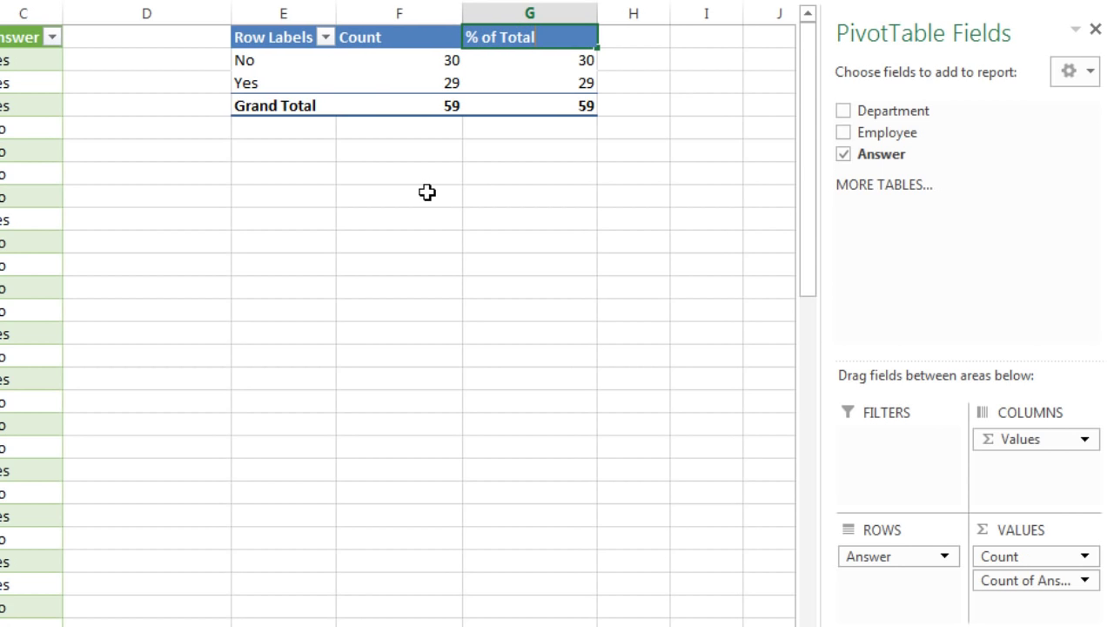
pyautogui.press('Return')
# Show the % of Total values as % of Column Total.
pyautogui.rightClick(583, 58)
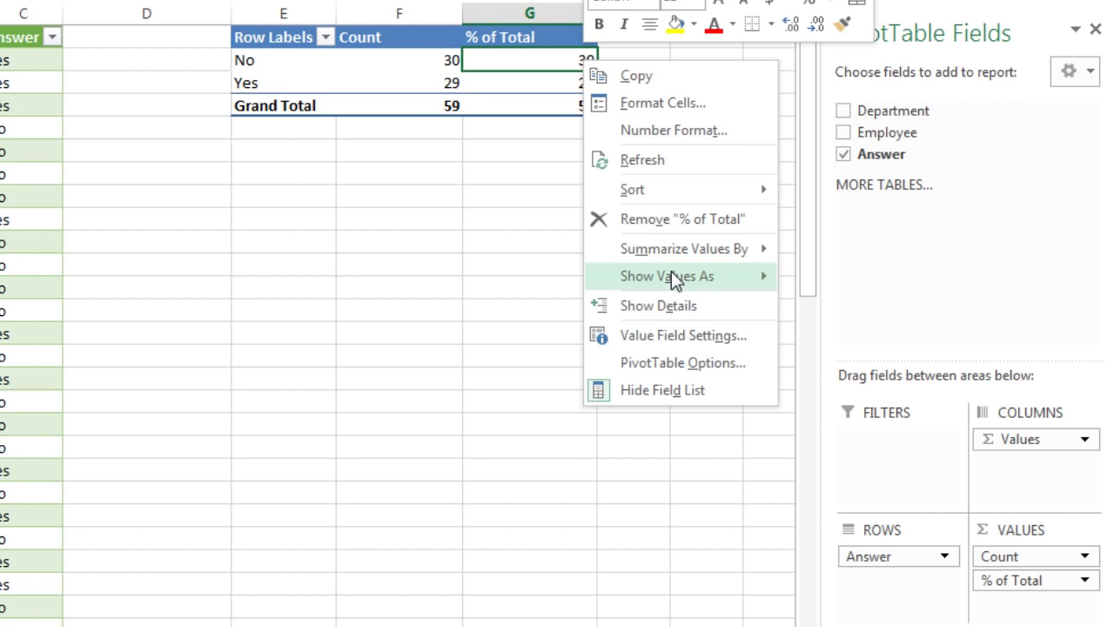
pyautogui.moveTo(674, 278)
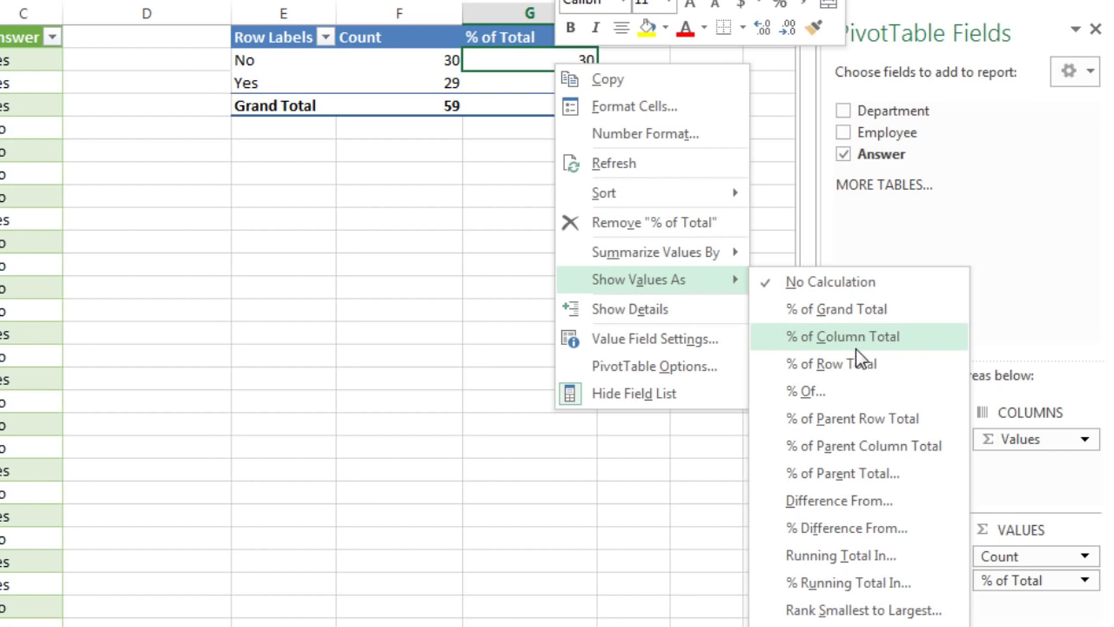
pyautogui.click(840, 340)
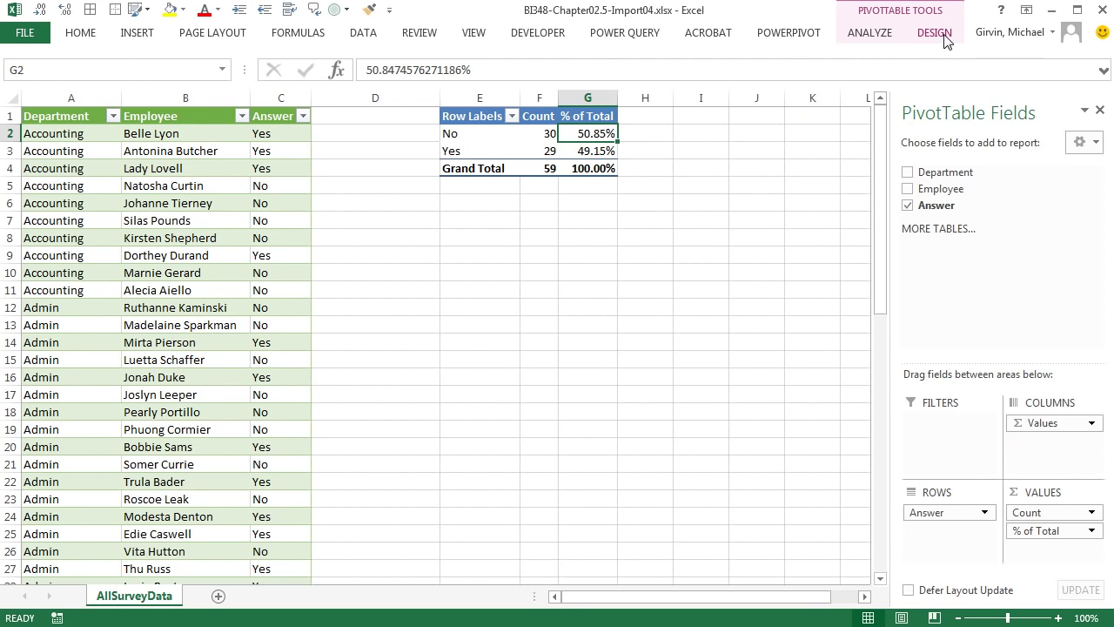
# Change the PivotTable's report layout to tabular form.
pyautogui.click(874, 18)
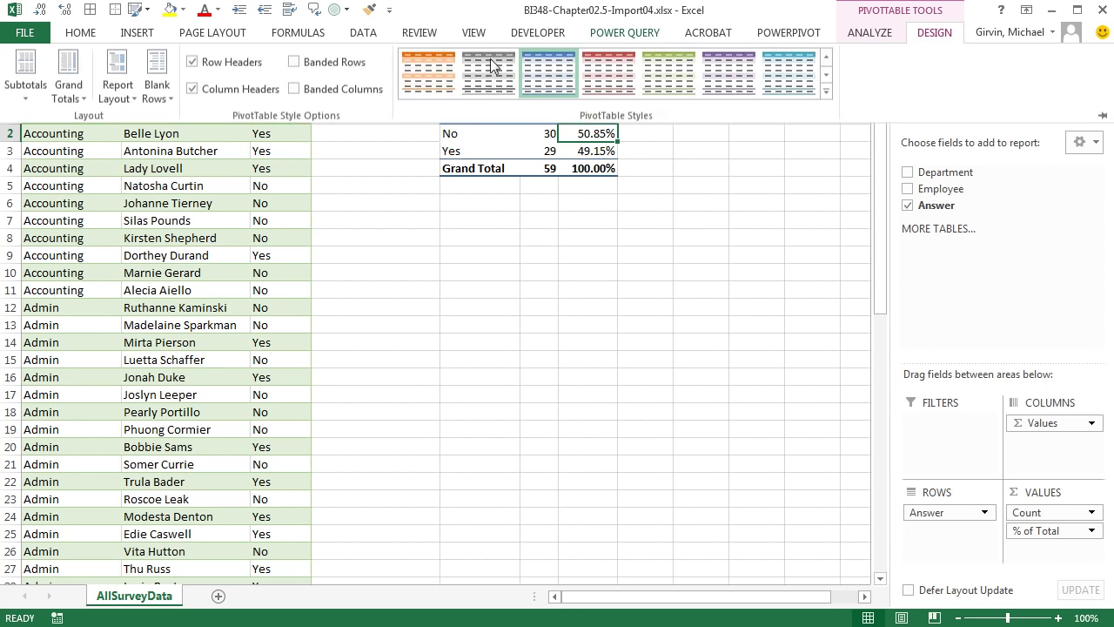
pyautogui.click(117, 89)
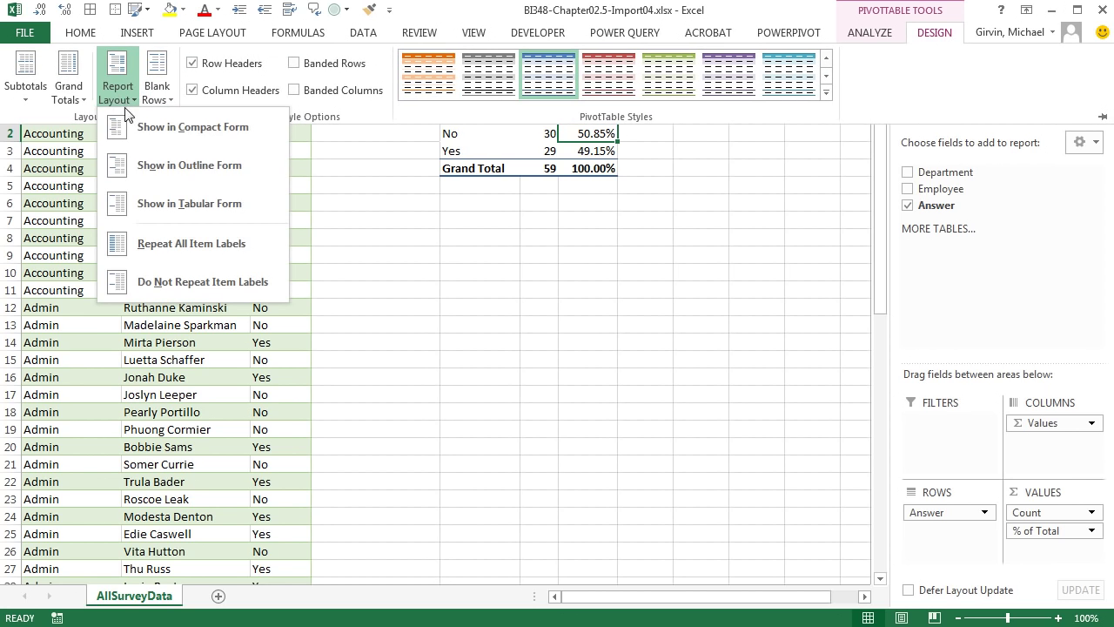
pyautogui.click(151, 211)
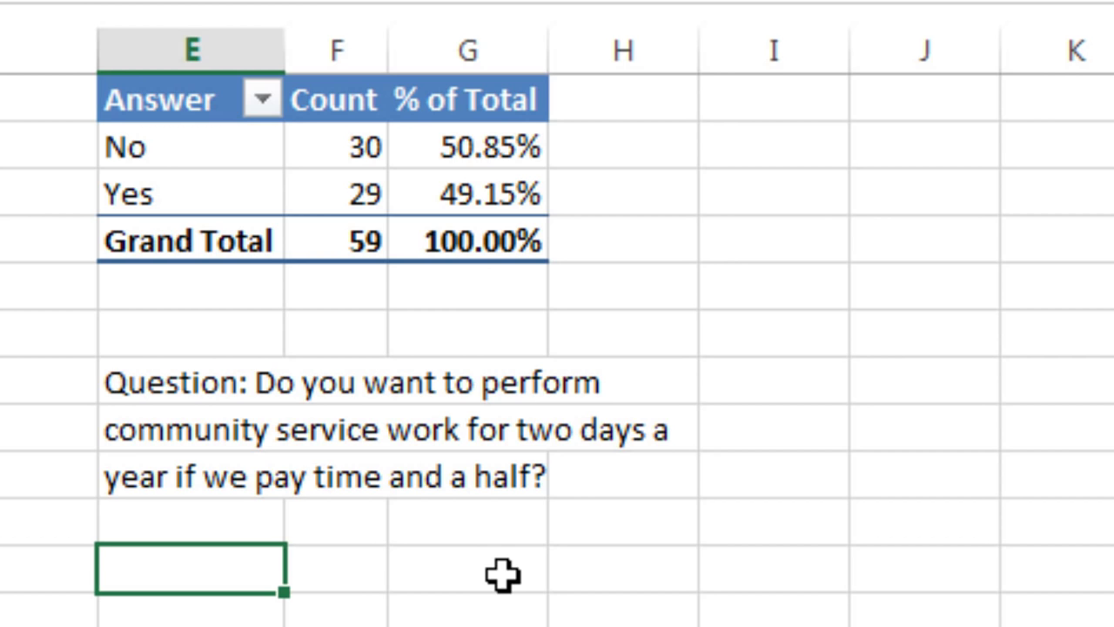
# Copy the whole Answer PivotTable in E1:G4 and paste the copy at cell I1.
pyautogui.click(483, 143)
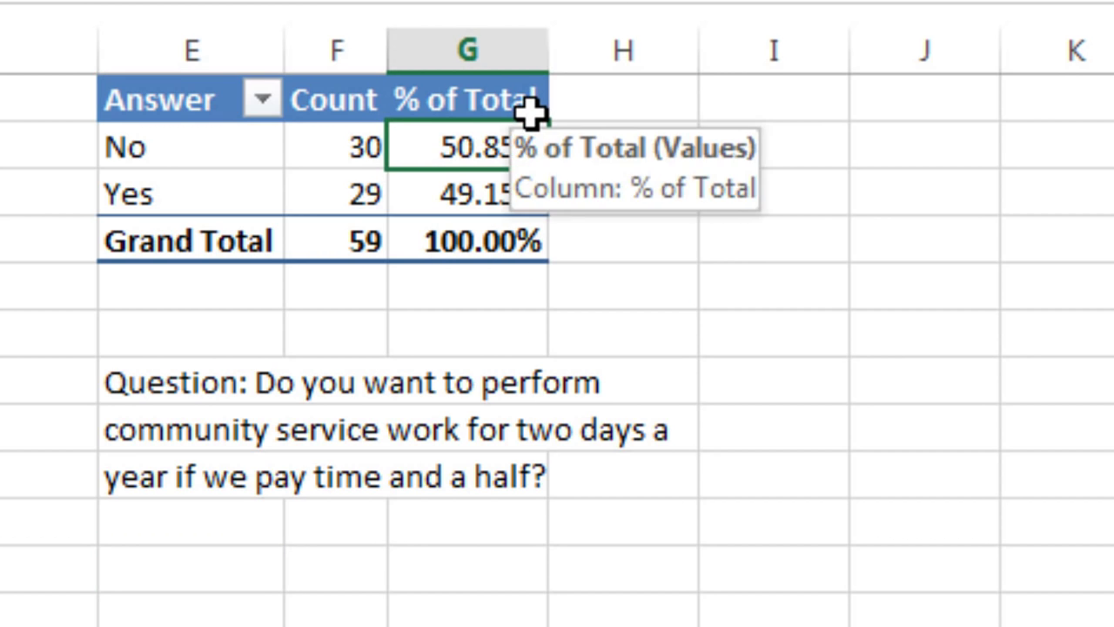
pyautogui.click(493, 193)
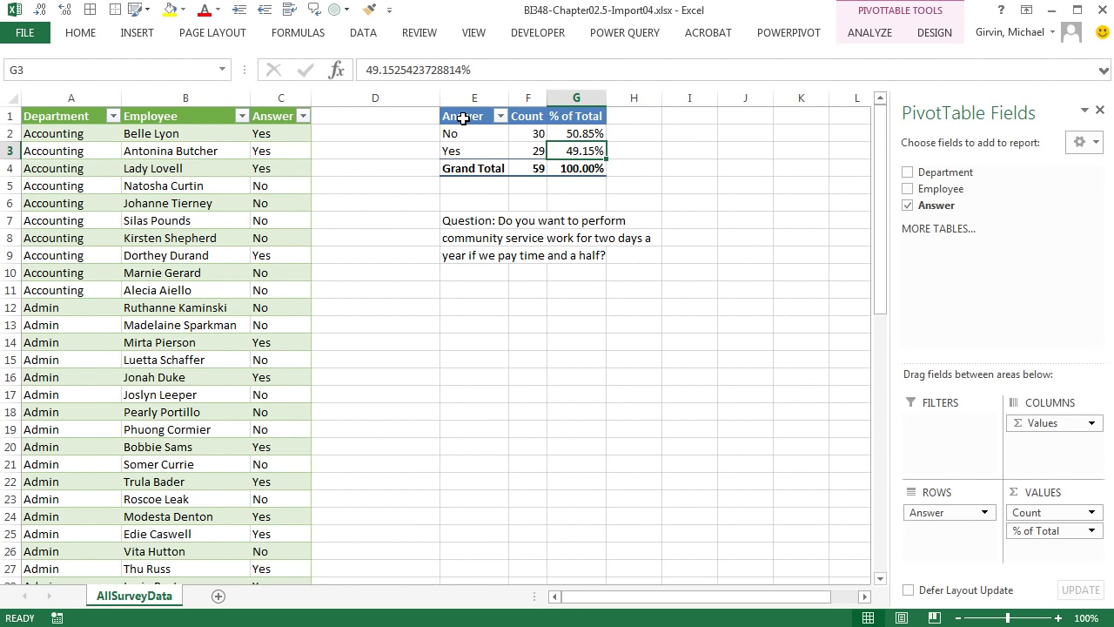
pyautogui.moveTo(463, 118); pyautogui.dragTo(570, 164)
pyautogui.hotkey('ctrl', 'c')
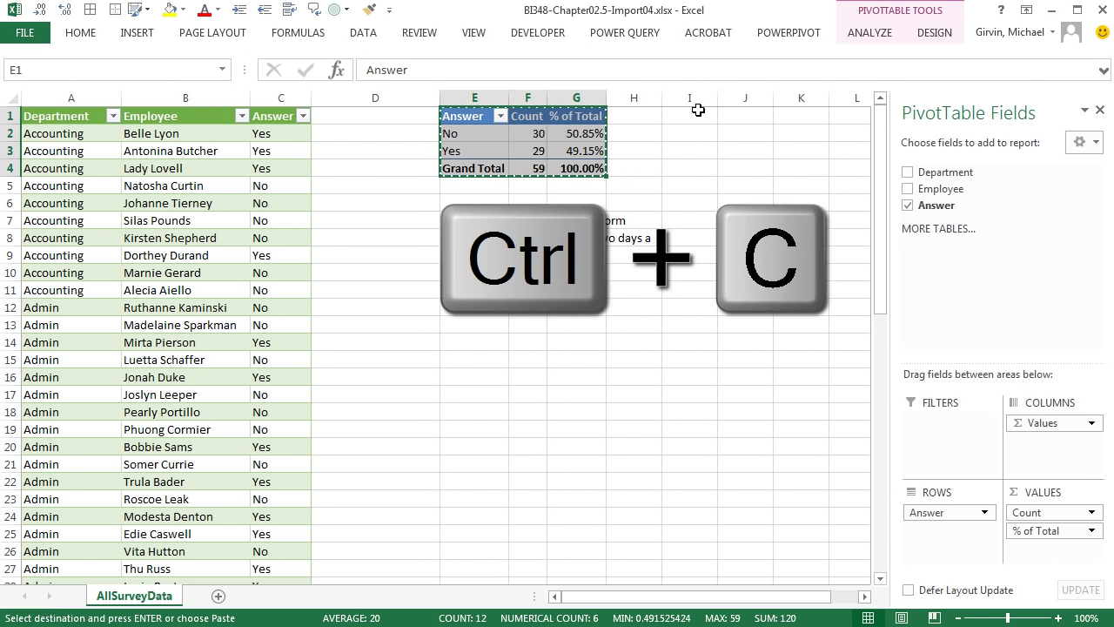
pyautogui.click(698, 110)
pyautogui.hotkey('ctrl', 'v')
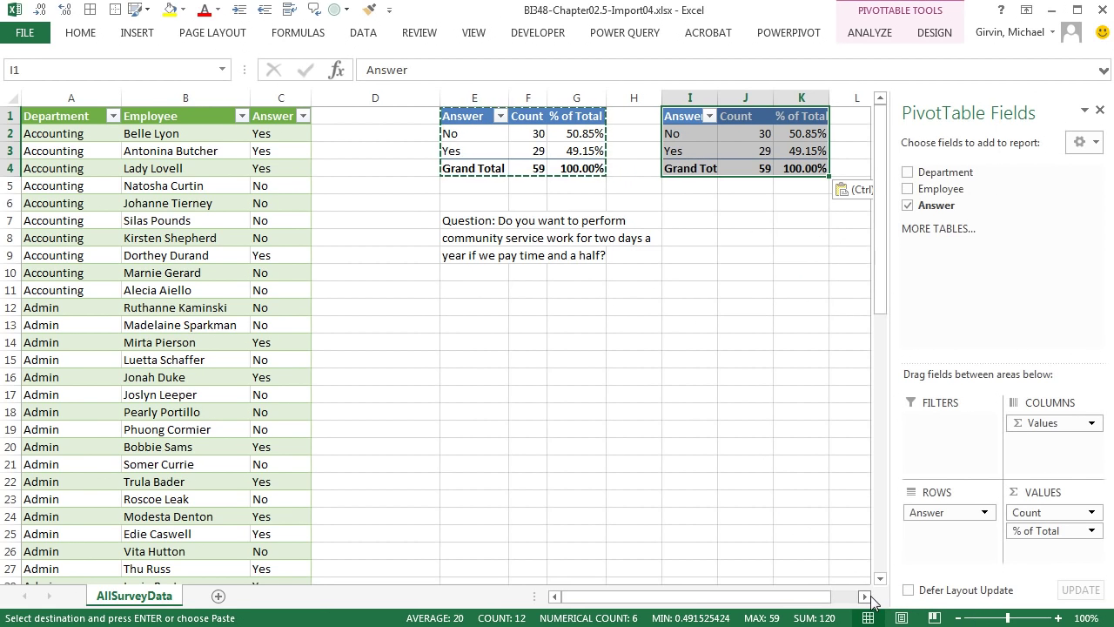
# Add the Department field above Answer in the copied PivotTable's rows and widen column I.
pyautogui.click(866, 597)
pyautogui.click(866, 597)
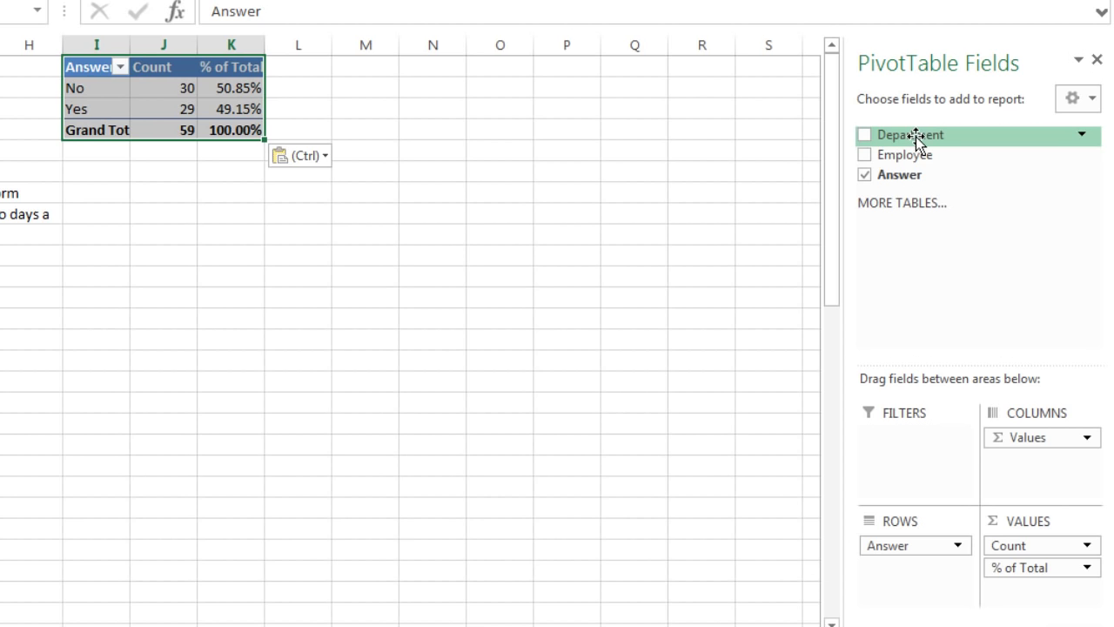
pyautogui.moveTo(914, 138); pyautogui.dragTo(903, 548)
pyautogui.moveTo(130, 43); pyautogui.dragTo(253, 47)
pyautogui.click(439, 471)
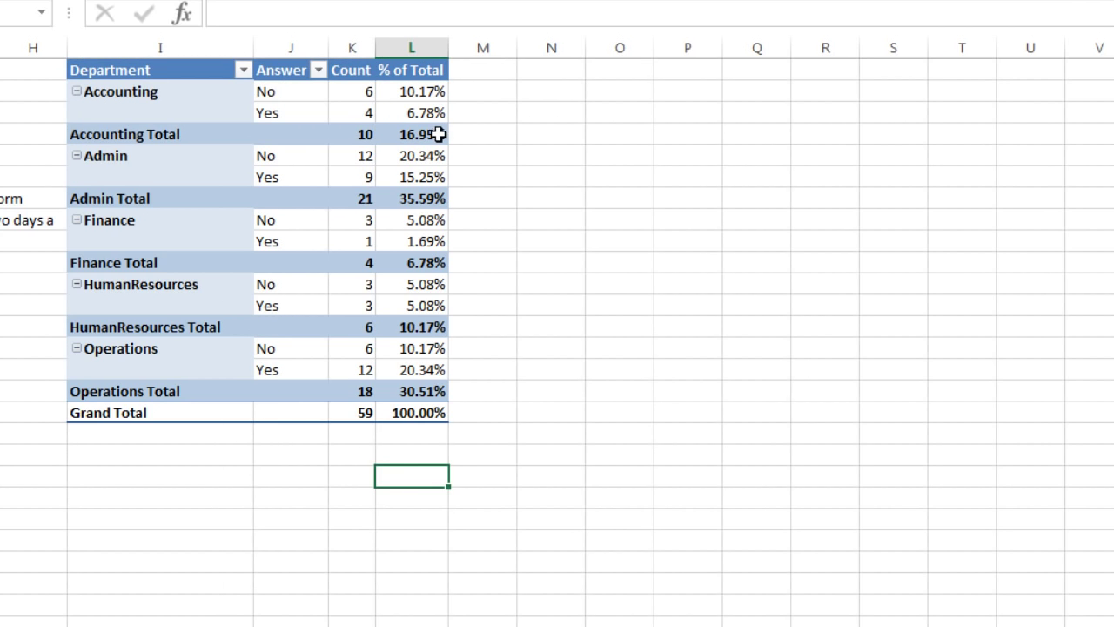
# Show the department PivotTable's % of Total values as % of Parent Total with Department as the base field.
pyautogui.moveTo(428, 90)
pyautogui.click(418, 91)
pyautogui.rightClick(418, 91)
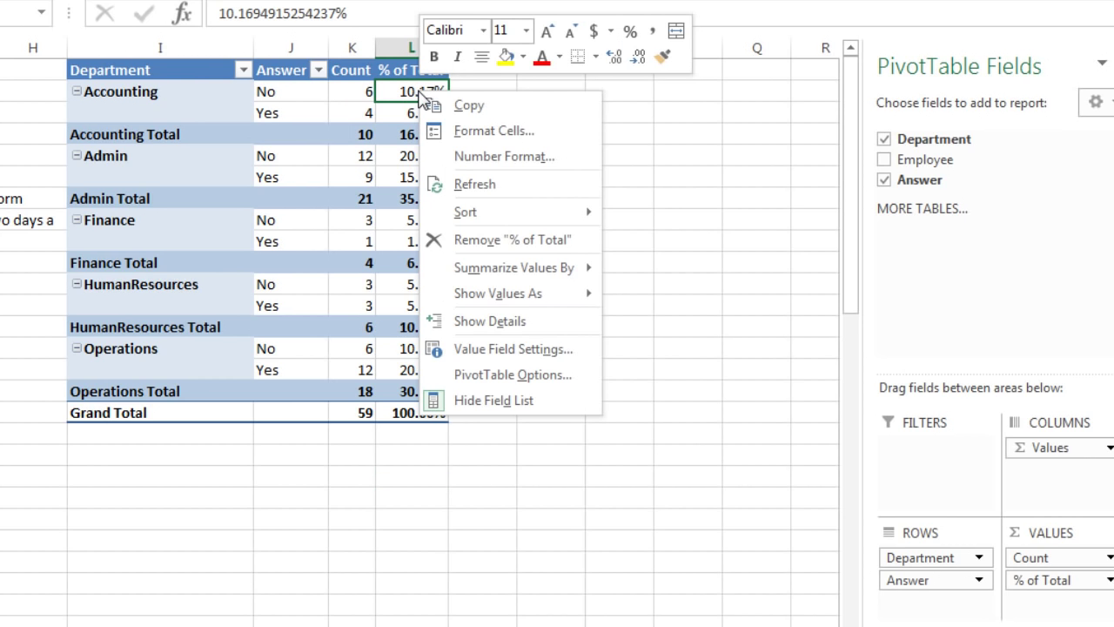
pyautogui.moveTo(461, 293)
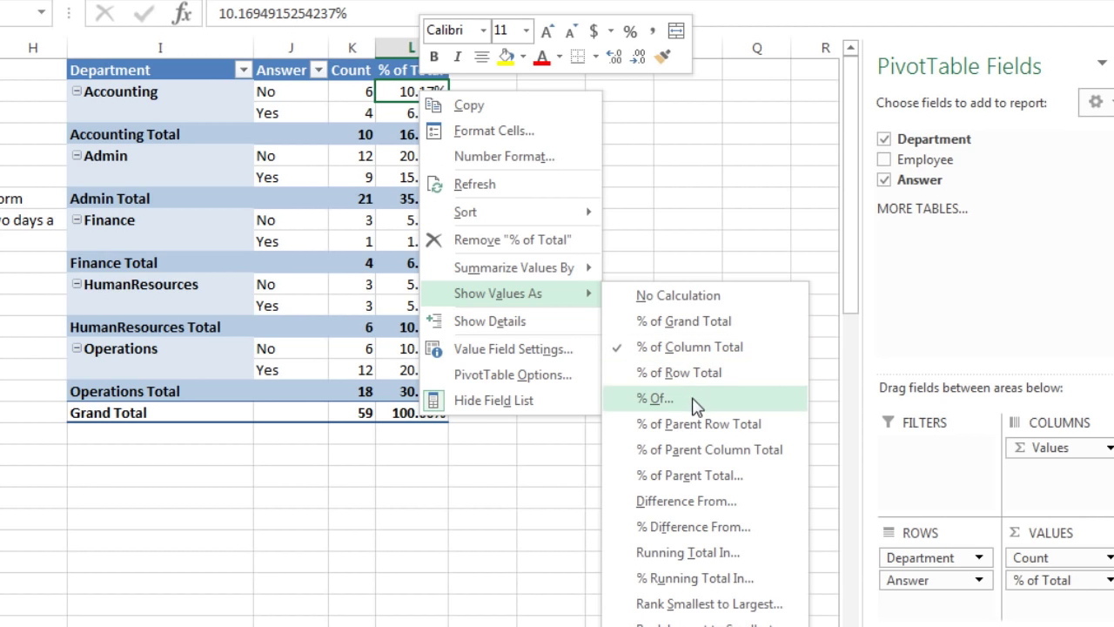
pyautogui.click(691, 475)
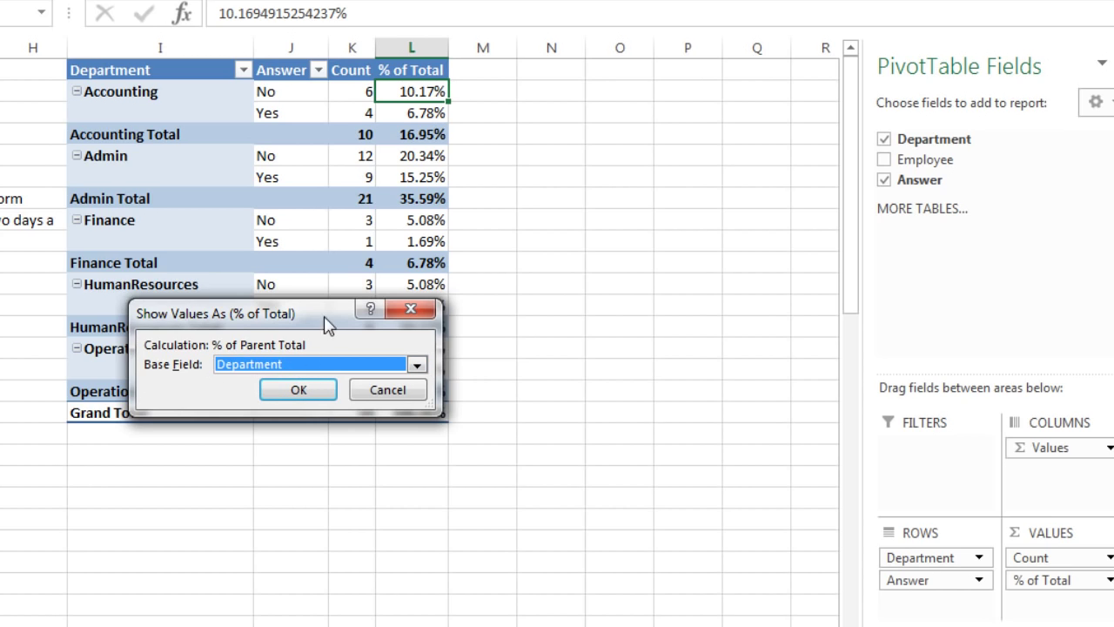
pyautogui.click(296, 390)
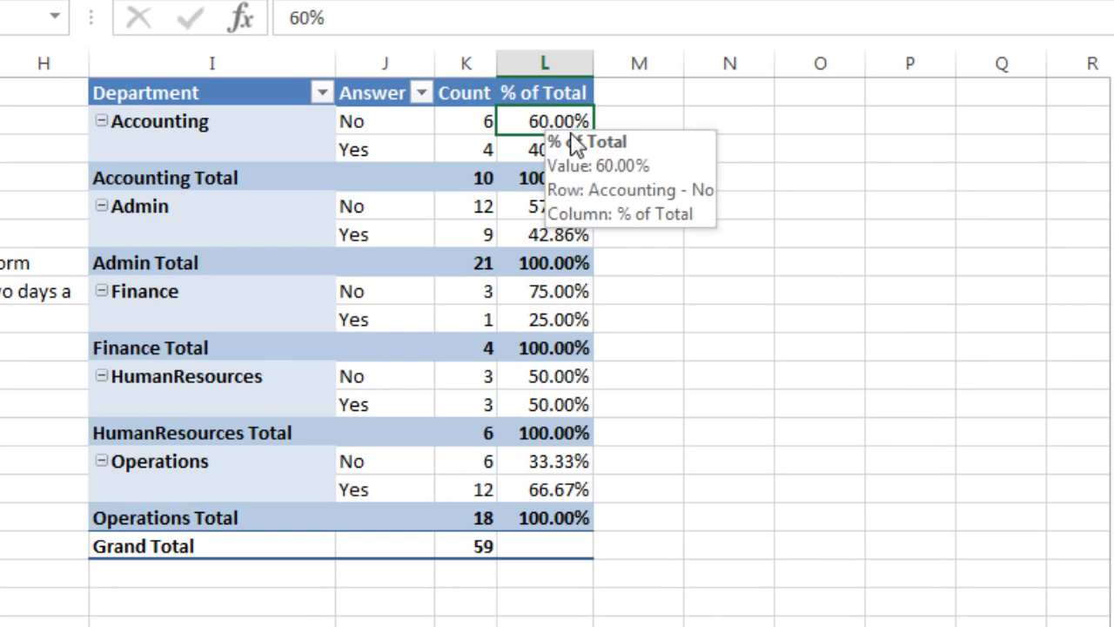
# Hide the PivotTable field list and narrow empty column D between the survey table and the first PivotTable.
pyautogui.click(542, 155)
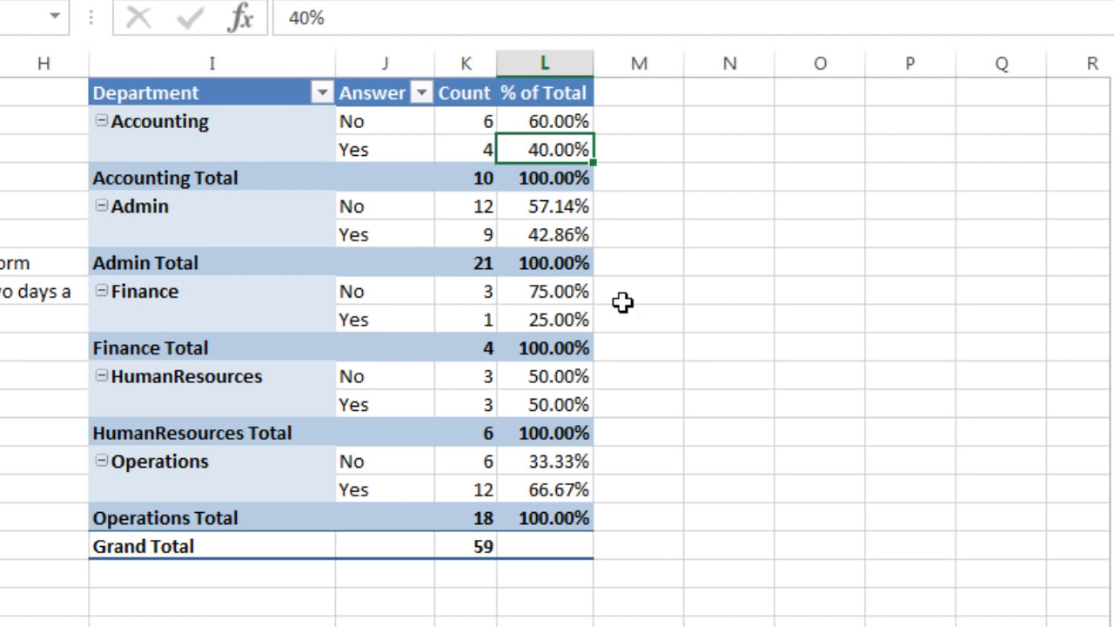
pyautogui.click(570, 293)
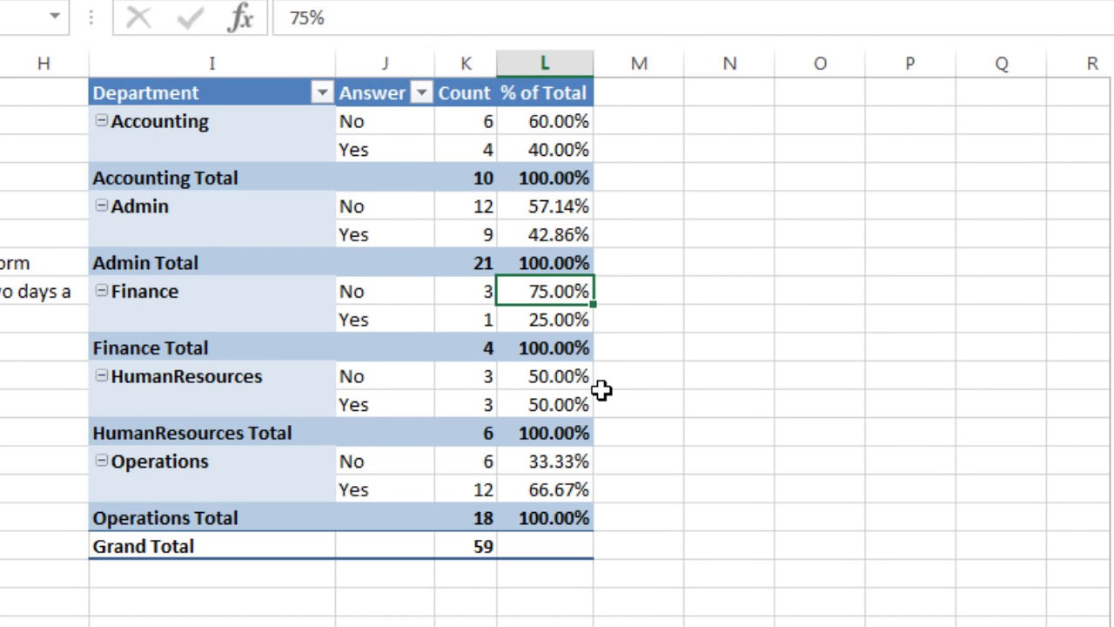
pyautogui.click(564, 486)
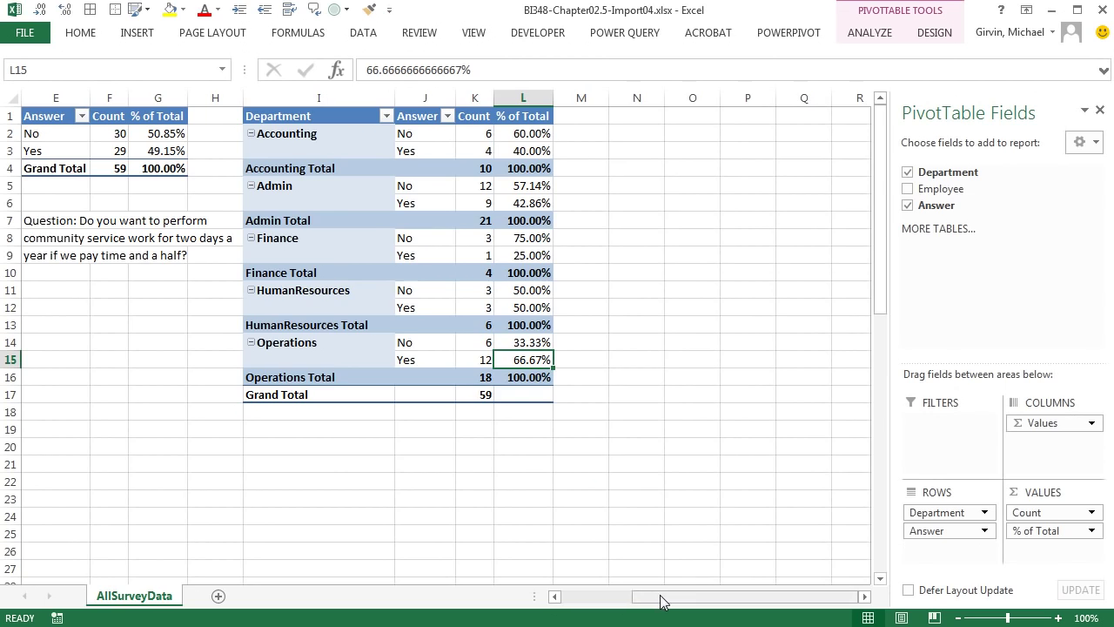
pyautogui.moveTo(666, 597); pyautogui.dragTo(575, 597)
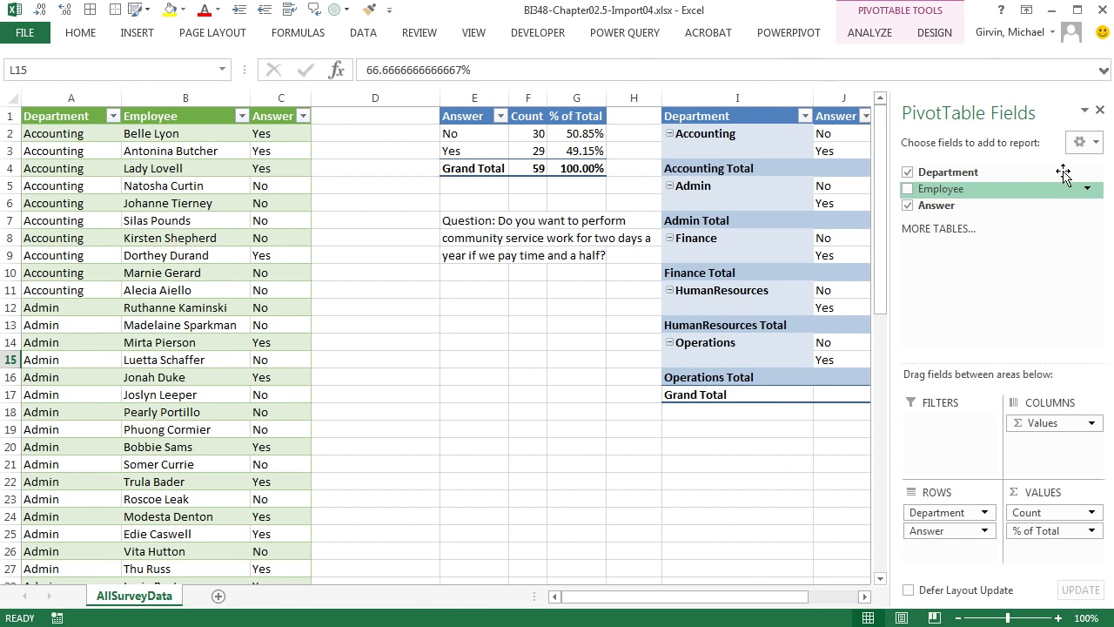
pyautogui.click(1099, 110)
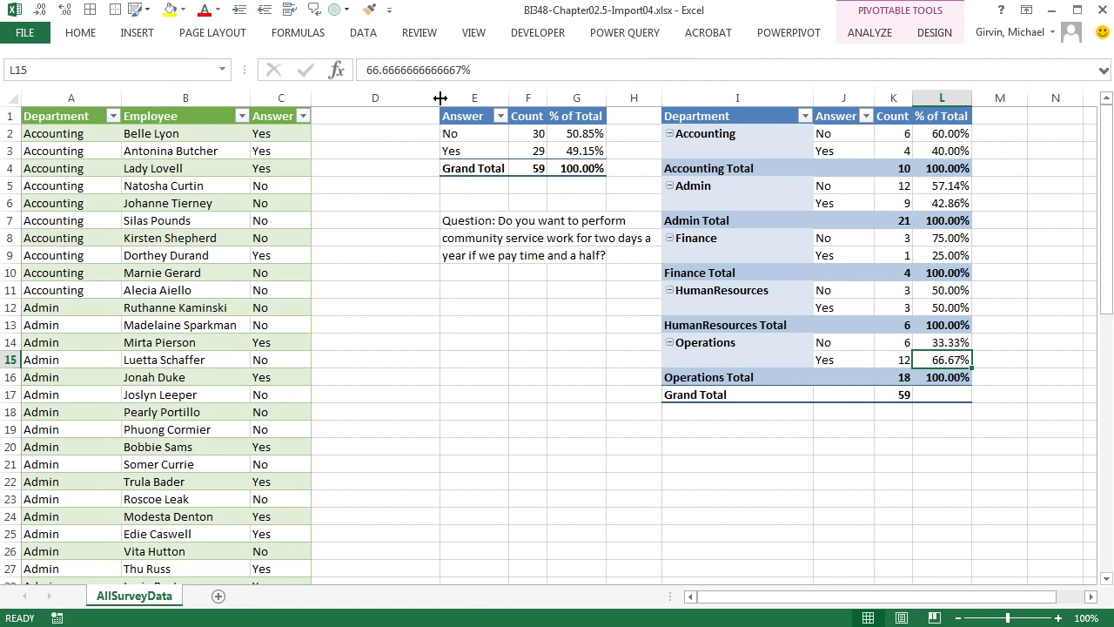
pyautogui.moveTo(442, 98); pyautogui.dragTo(357, 97)
pyautogui.click(195, 138)
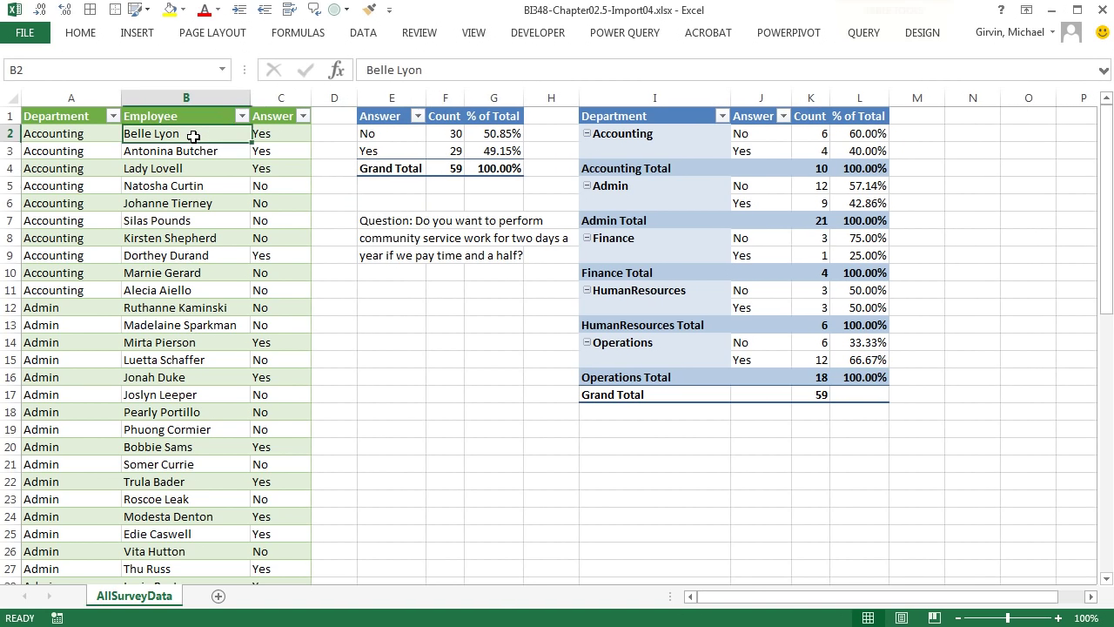
# Switch to Windows Explorer and copy SurveyData-Delivery.xlsx, SurveyData-Maintenance.xlsx and SurveyData-Marketing.xlsx from the NewFiles folder into the SurveyByDepartment folder.
pyautogui.click(311, 566)
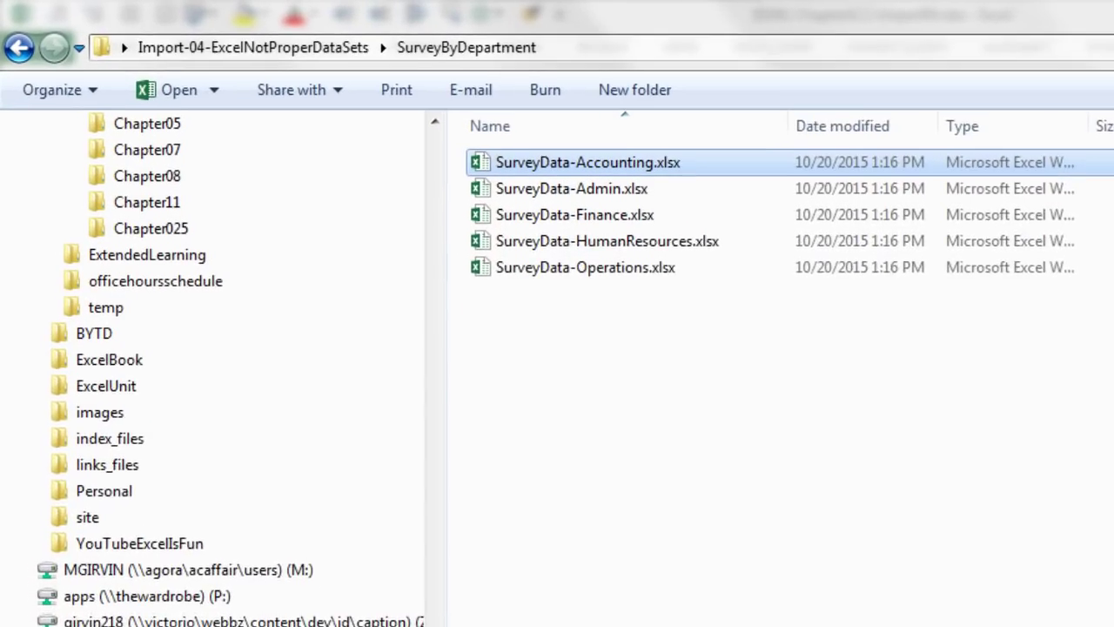
pyautogui.click(435, 68)
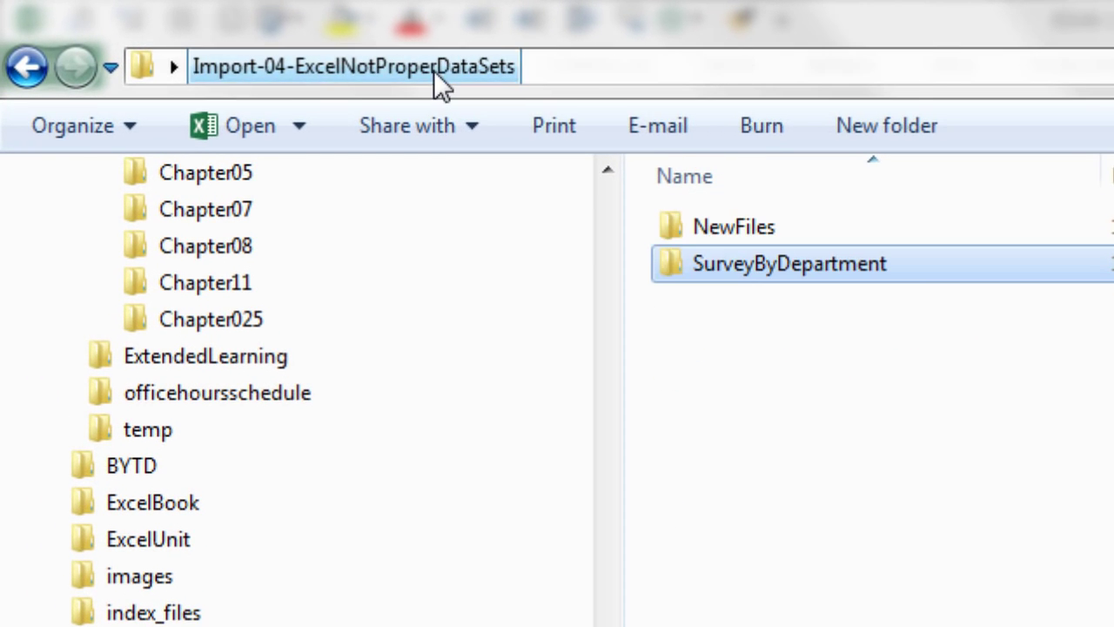
pyautogui.doubleClick(720, 228)
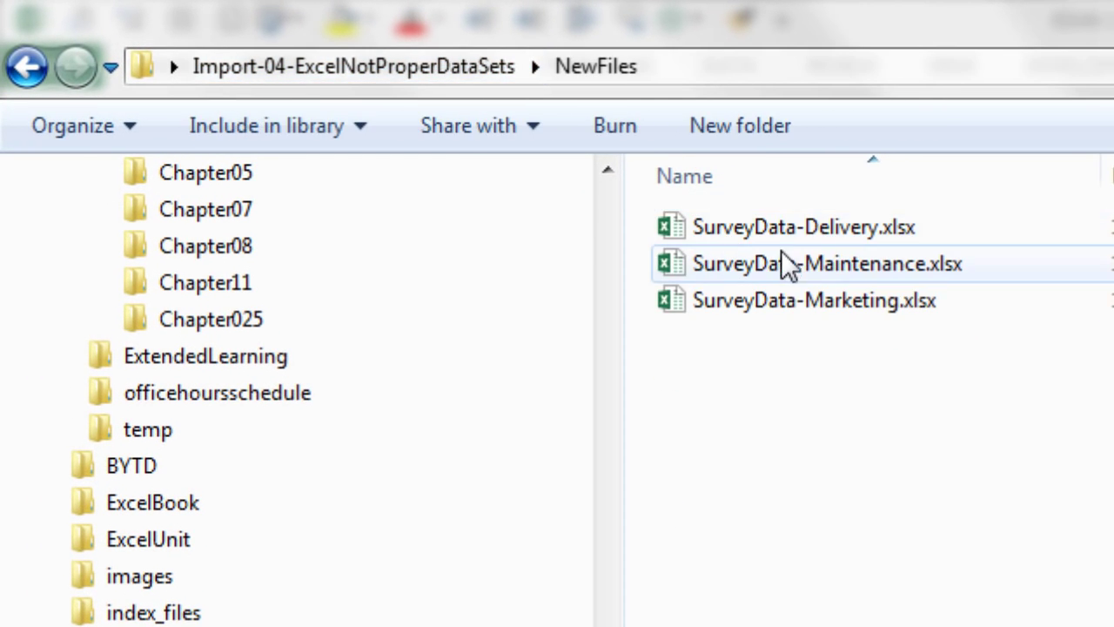
pyautogui.click(789, 224)
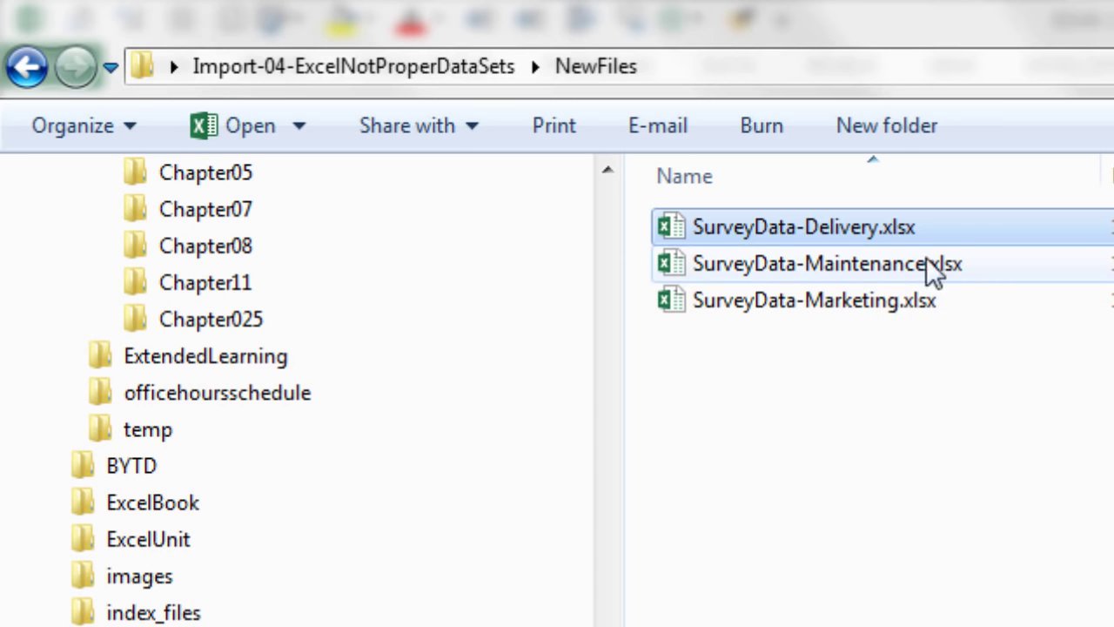
pyautogui.keyDown('shift'); pyautogui.click(857, 300); pyautogui.keyUp('shift')
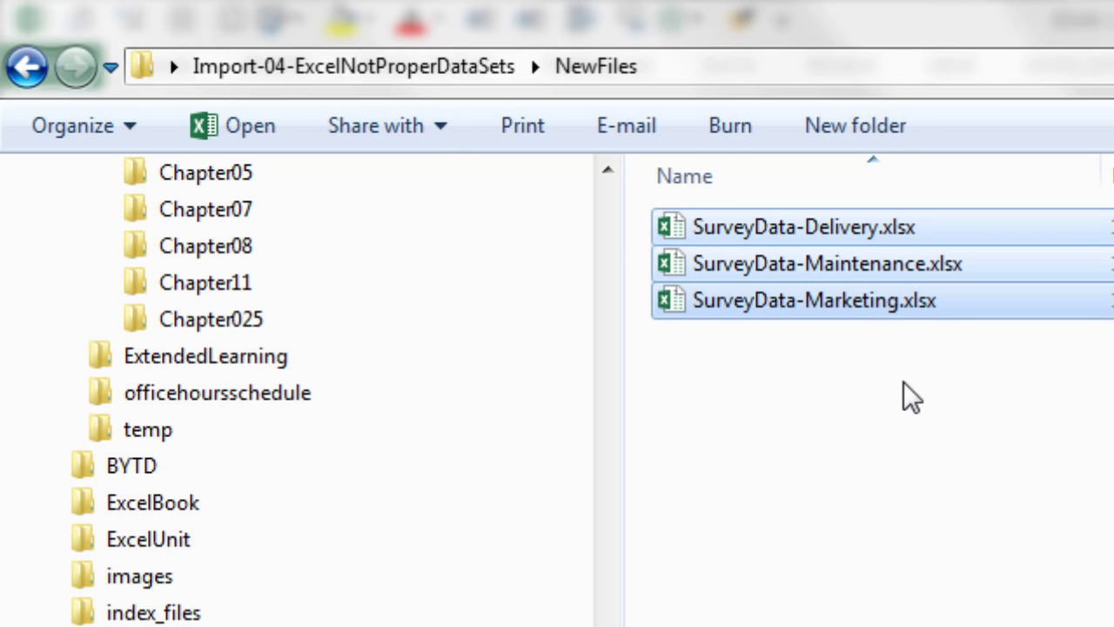
pyautogui.click(430, 69)
pyautogui.doubleClick(752, 263)
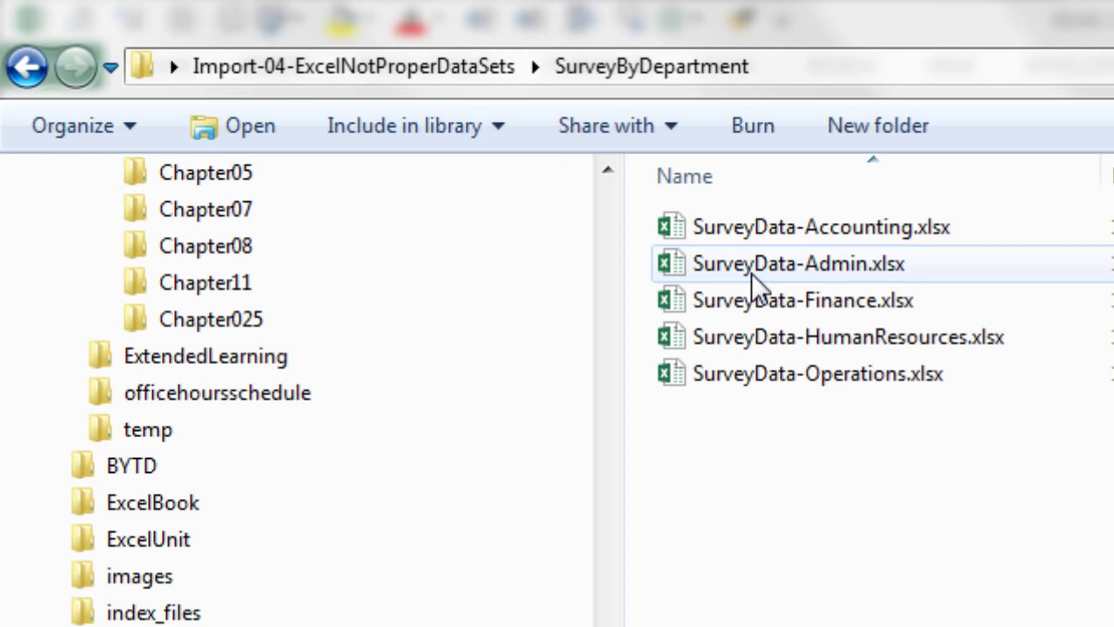
pyautogui.hotkey('ctrl', 'v')
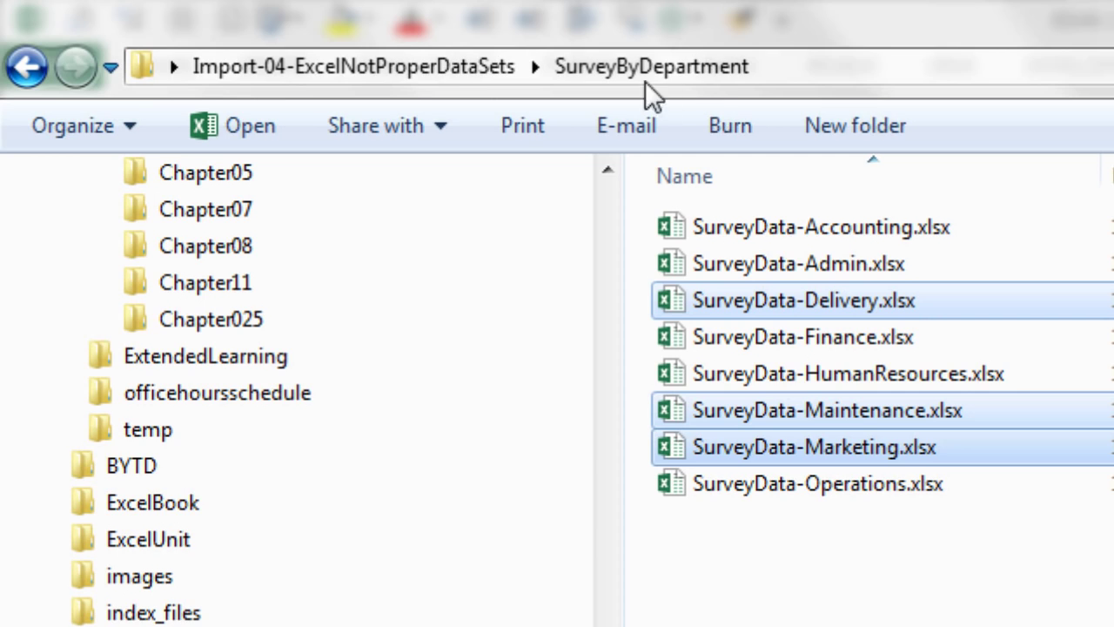
pyautogui.click(314, 65)
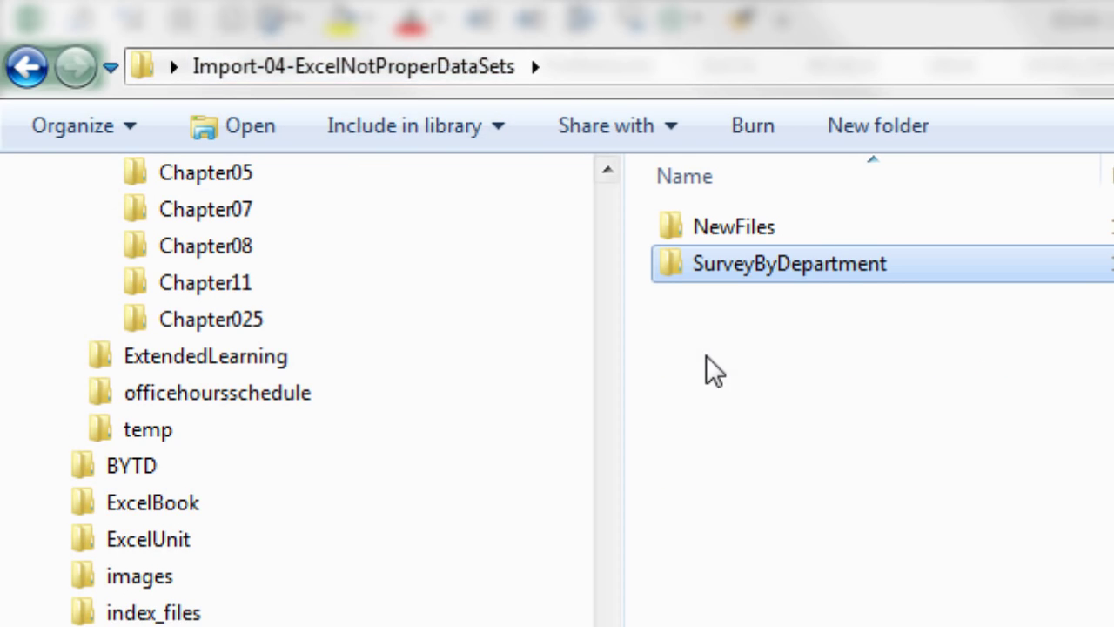
pyautogui.click(762, 383)
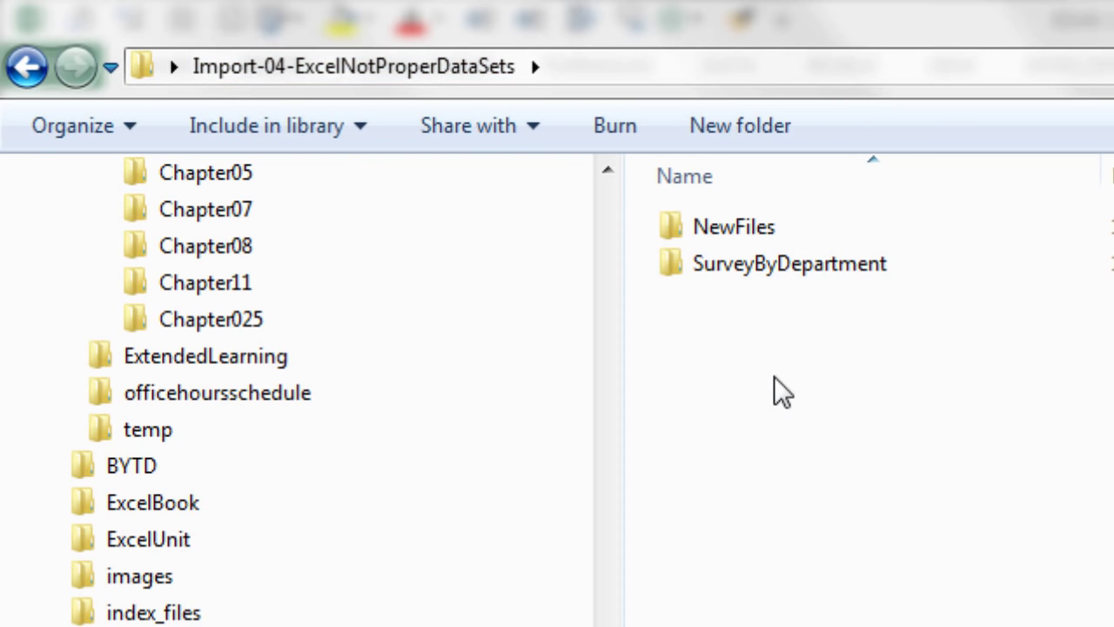
pyautogui.click(750, 271)
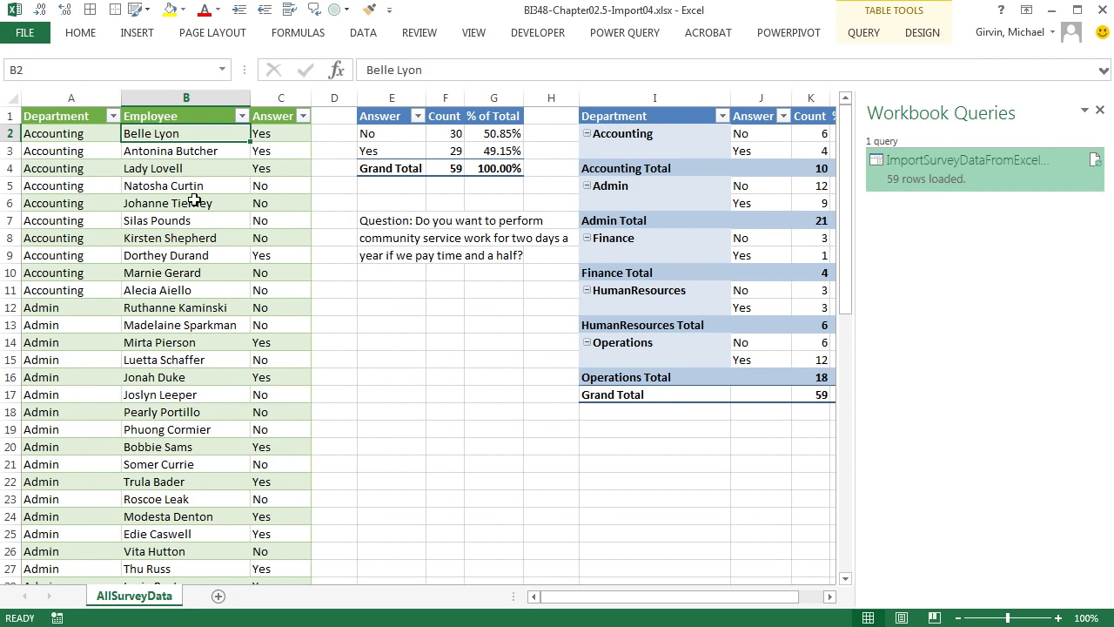
# Return to Excel, refresh all data sources in the workbook, and check the AllSurveyData table for the Delivery, Maintenance and Marketing rows.
pyautogui.click(360, 35)
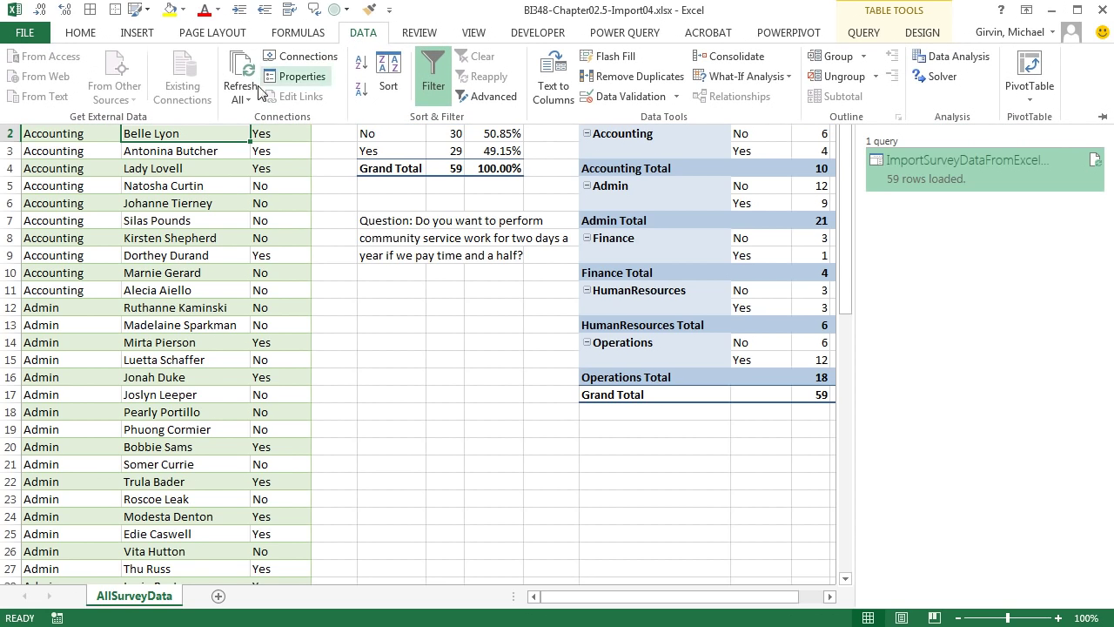
pyautogui.click(241, 98)
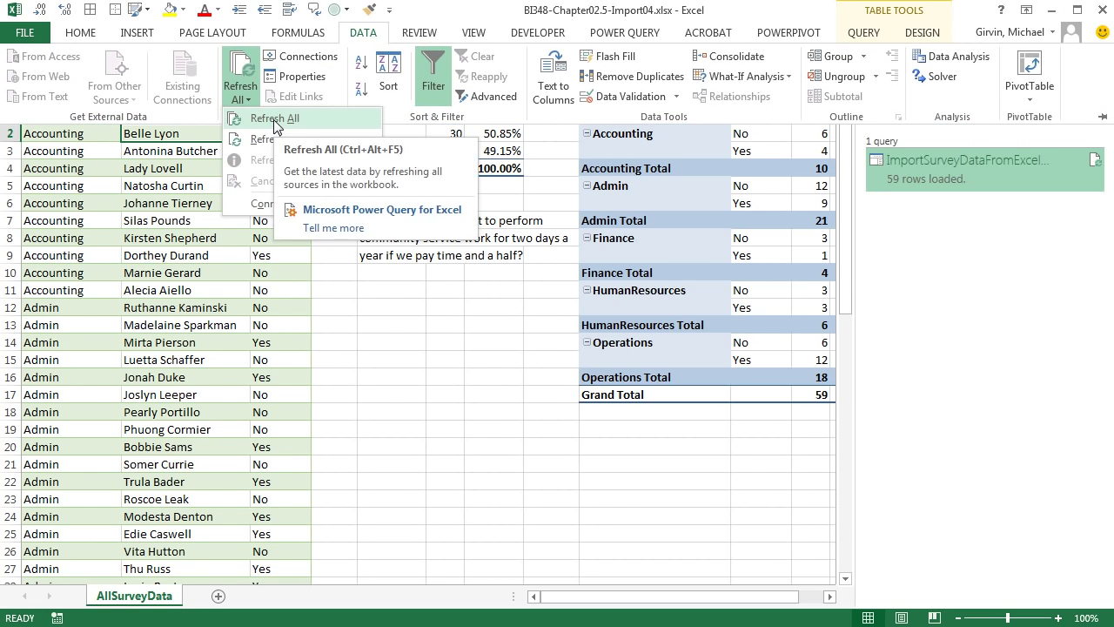
pyautogui.click(274, 126)
pyautogui.hotkey('ctrl', 'alt', 'F5')
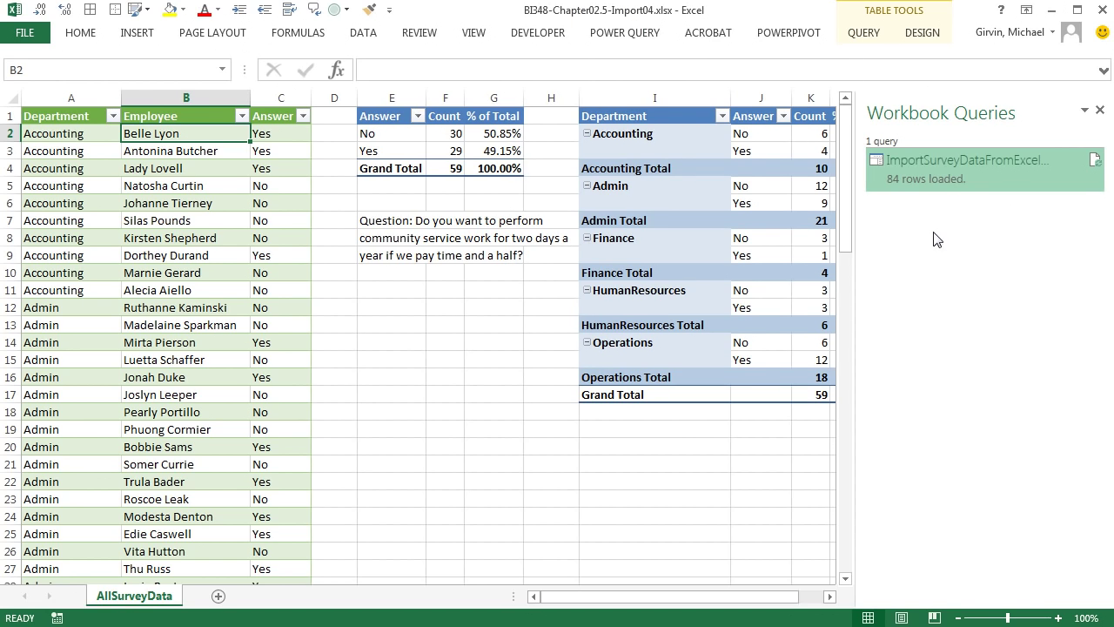
pyautogui.hotkey('ctrl', 'Down')
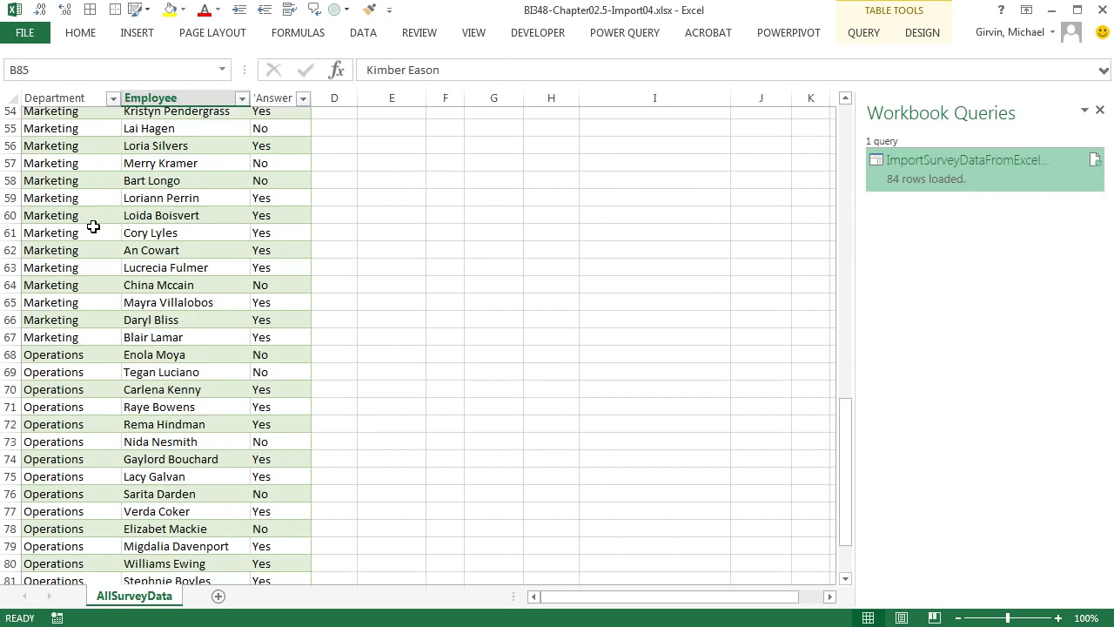
pyautogui.scroll(8, 42, 401)
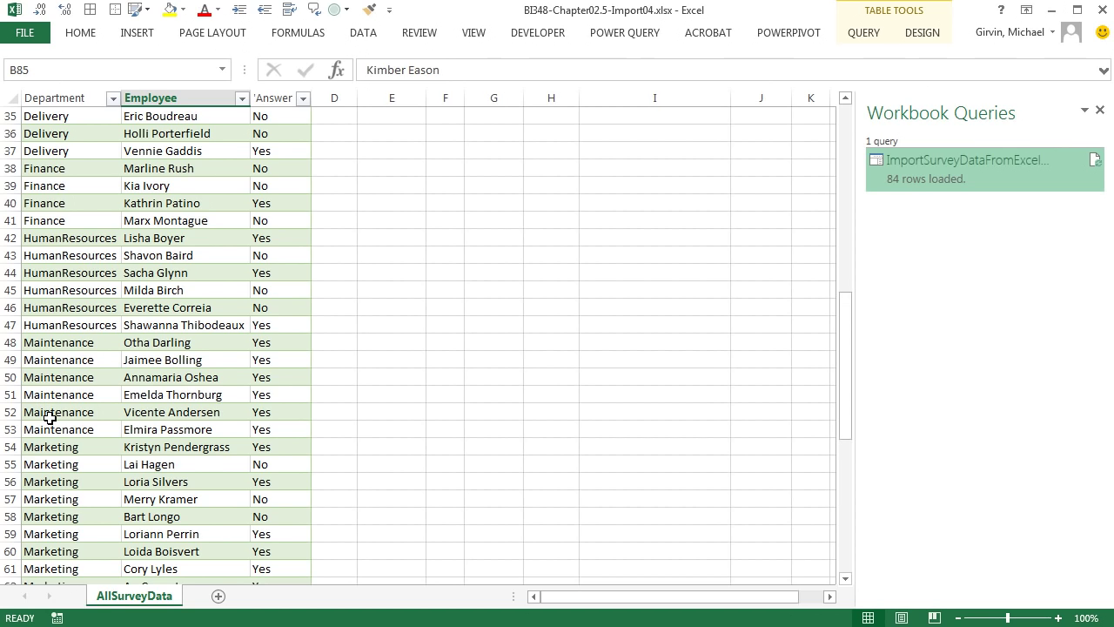
pyautogui.hotkey('ctrl', 'Home')
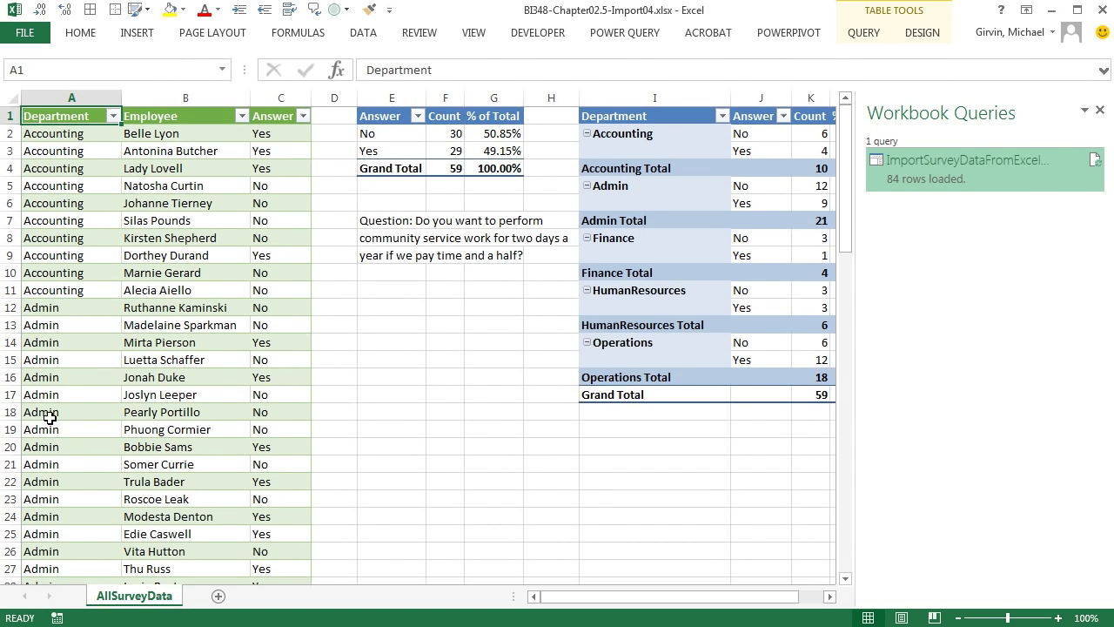
# Refresh the department PivotTable to update both survey summaries with the added departments, and select empty cell F12.
pyautogui.click(828, 597)
pyautogui.click(828, 597)
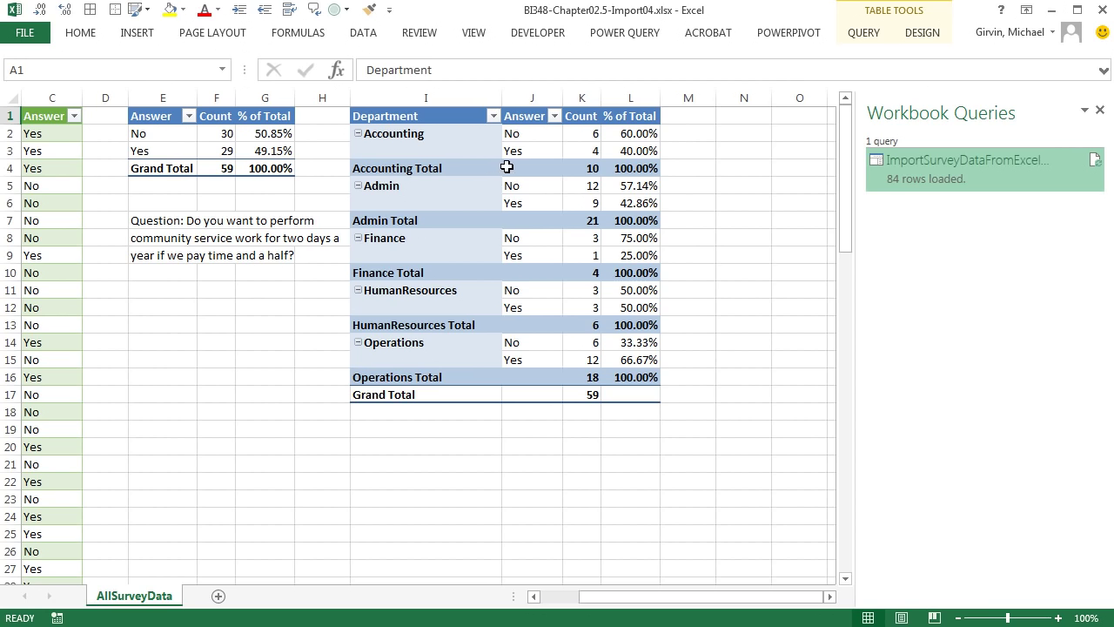
pyautogui.rightClick(540, 138)
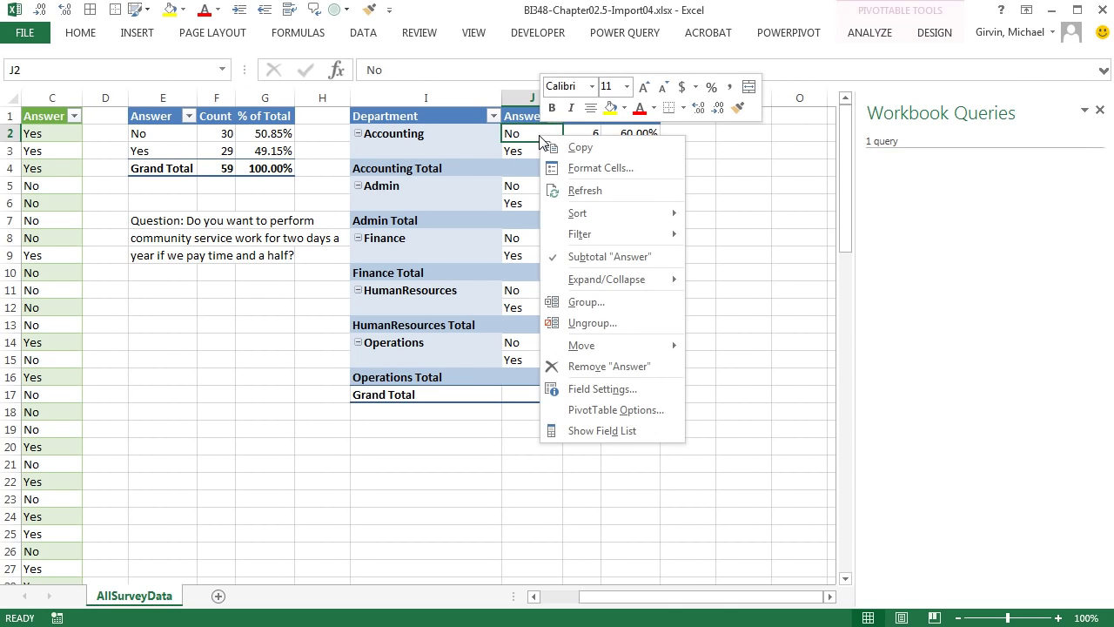
pyautogui.click(549, 192)
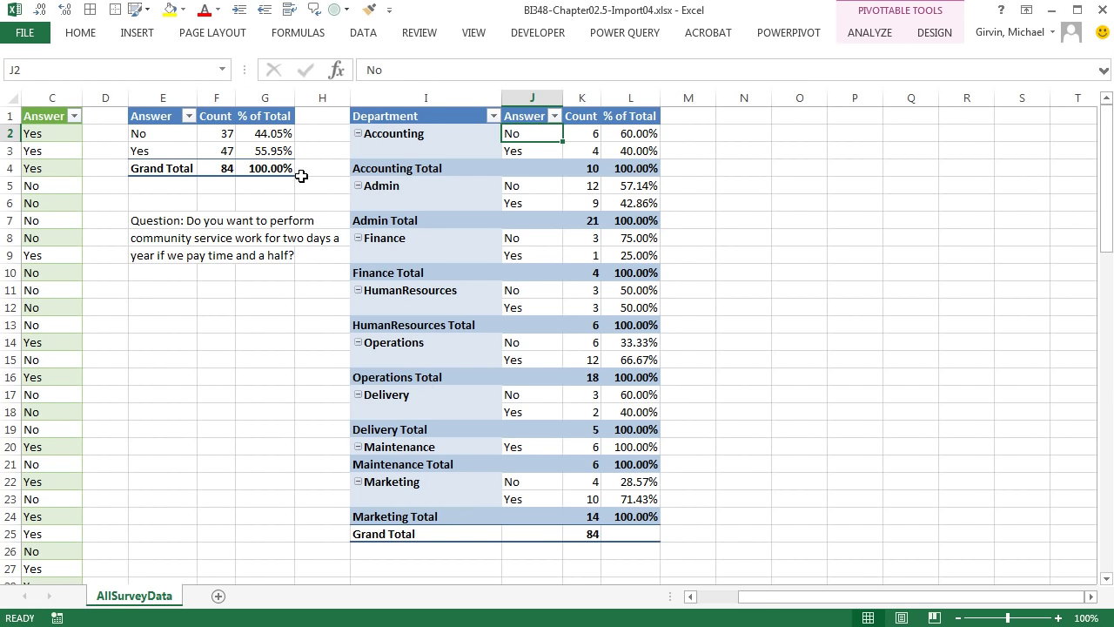
pyautogui.moveTo(764, 598); pyautogui.dragTo(659, 608)
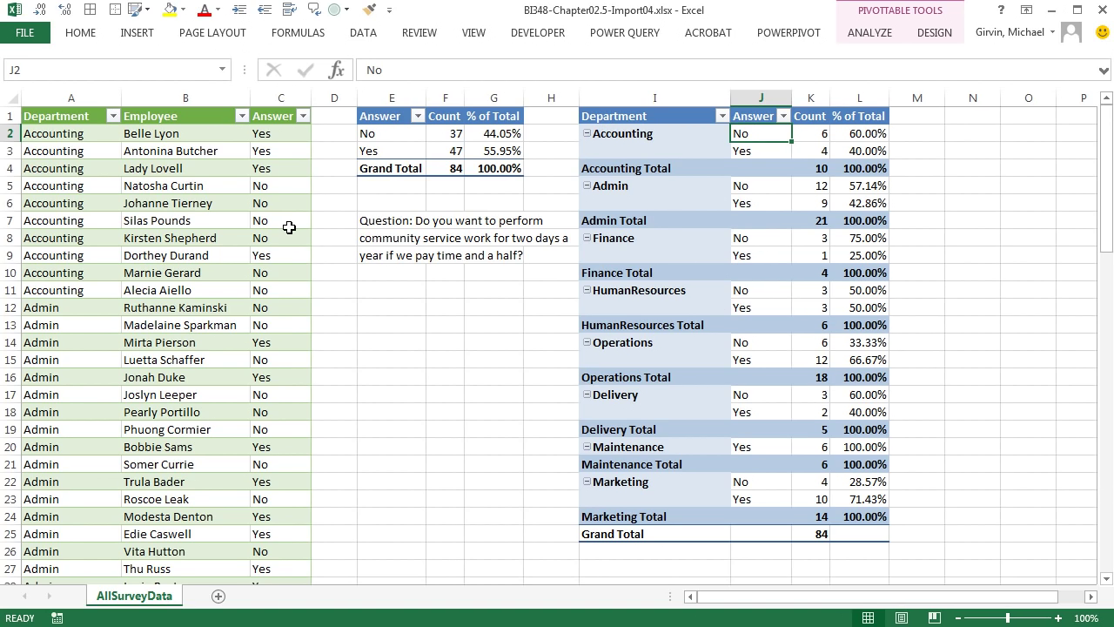
pyautogui.click(447, 302)
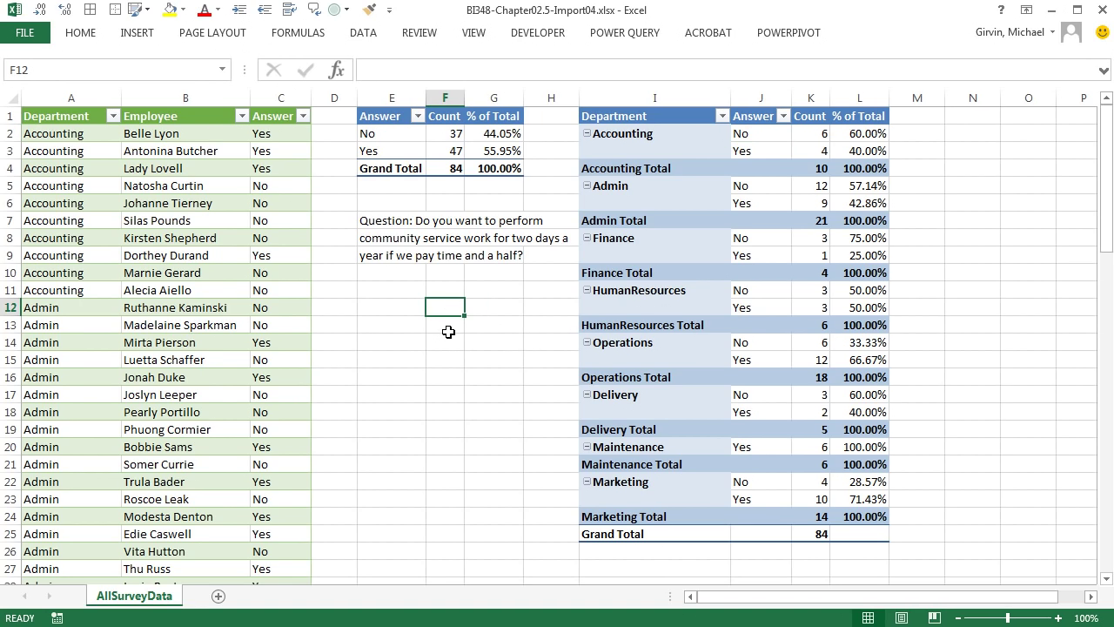